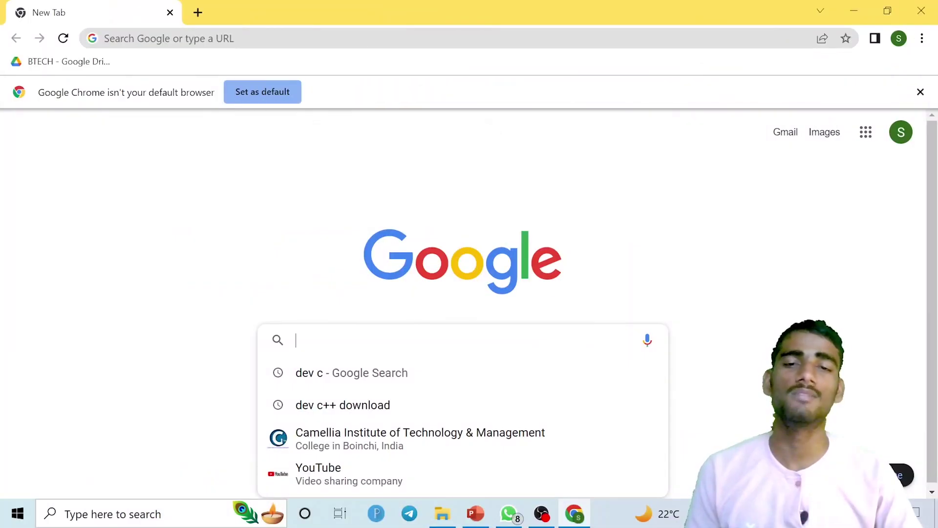
# Search Google for "dev c++ download"
pyautogui.write('d')
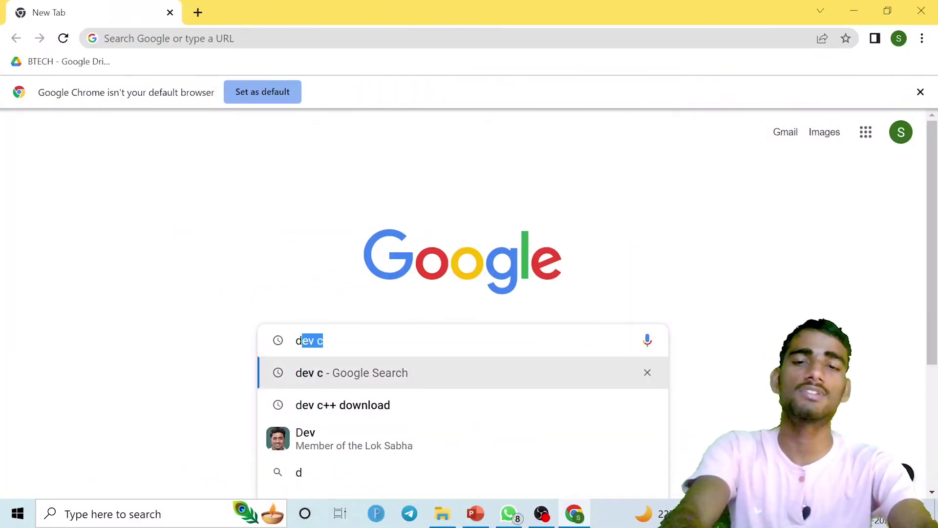
pyautogui.write('ev c')
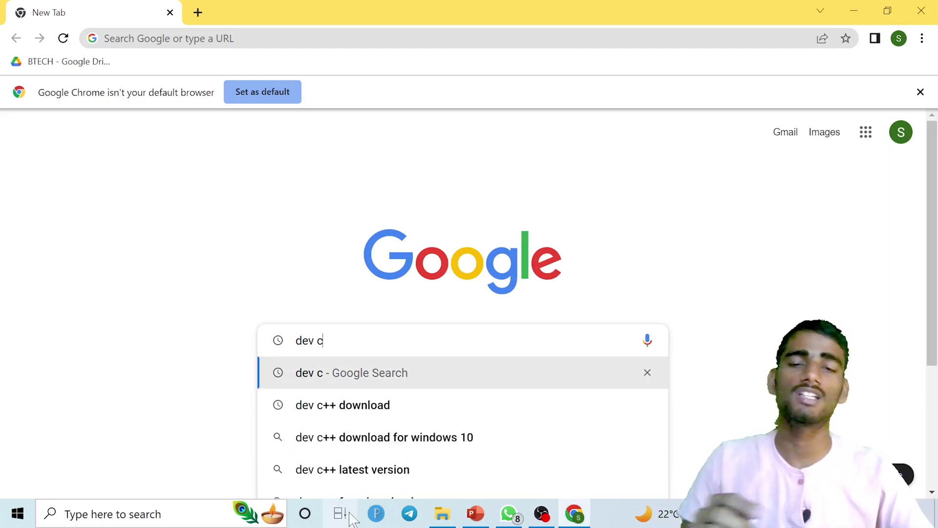
pyautogui.click(374, 416)
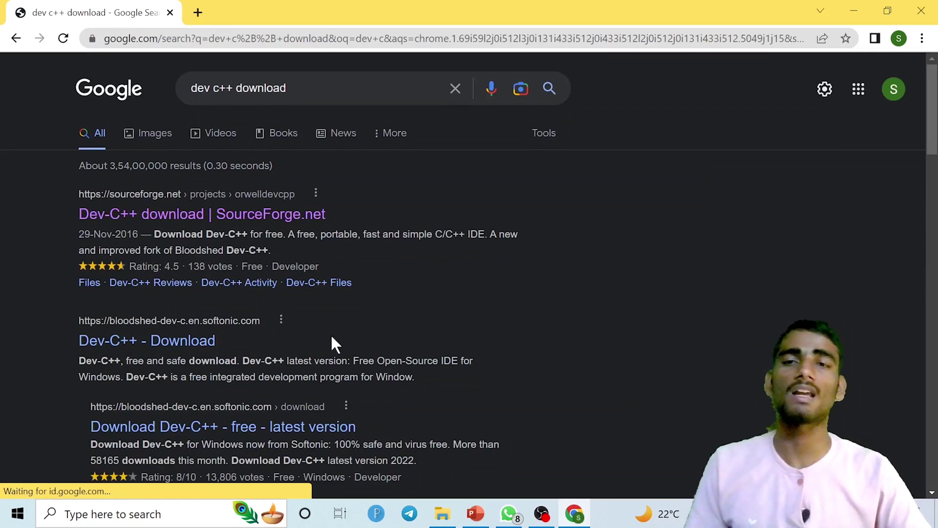
# Open the Dev-C++ download page on SourceForge.net from the search results
pyautogui.scroll(-1, 348, 248)
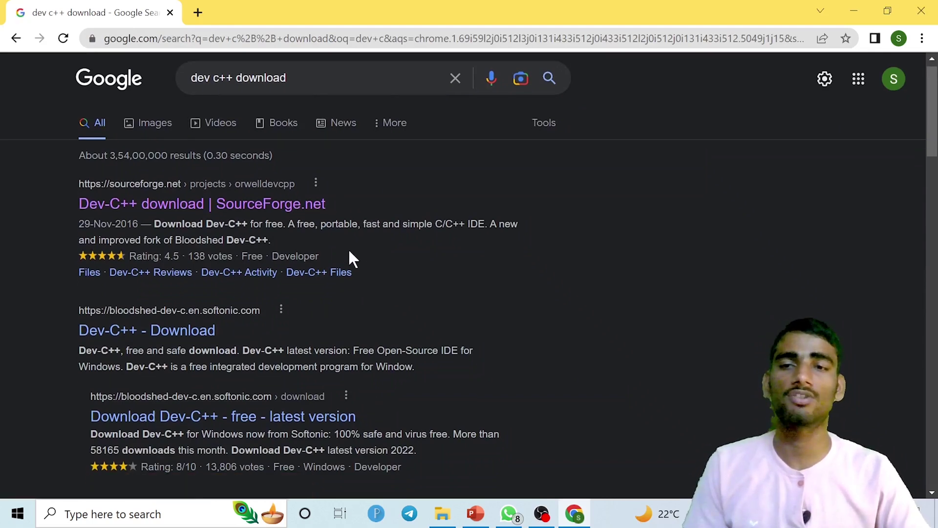
pyautogui.click(166, 144)
pyautogui.scroll(1, 166, 144)
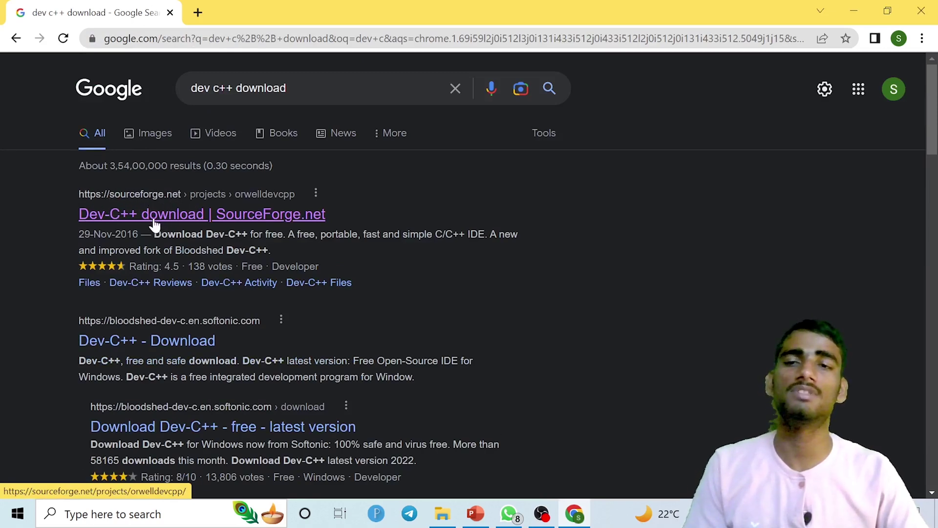
pyautogui.scroll(-7, 182, 367)
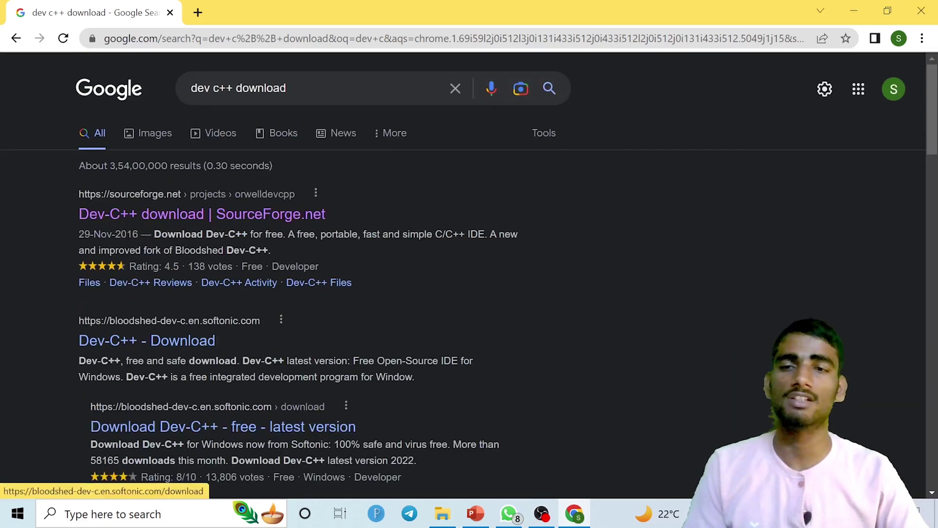
pyautogui.click(133, 220)
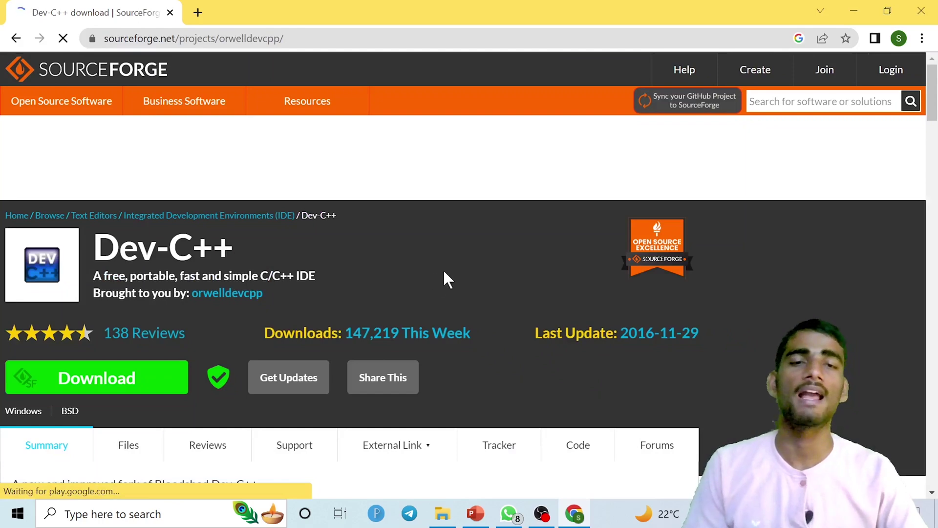
# Download the Dev-Cpp 5.11 TDM-GCC 4.9.2 Setup.exe installer from the SourceForge project page
pyautogui.scroll(-2, 442, 274)
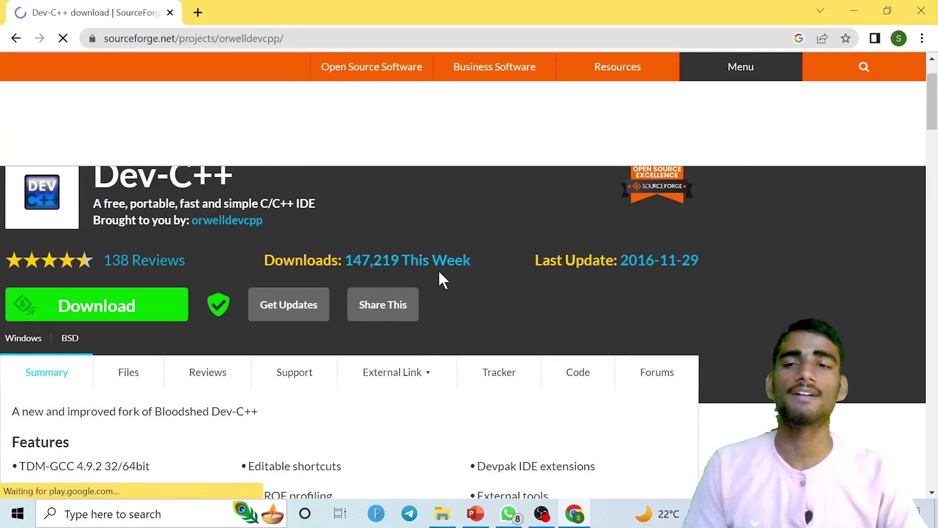
pyautogui.click(120, 317)
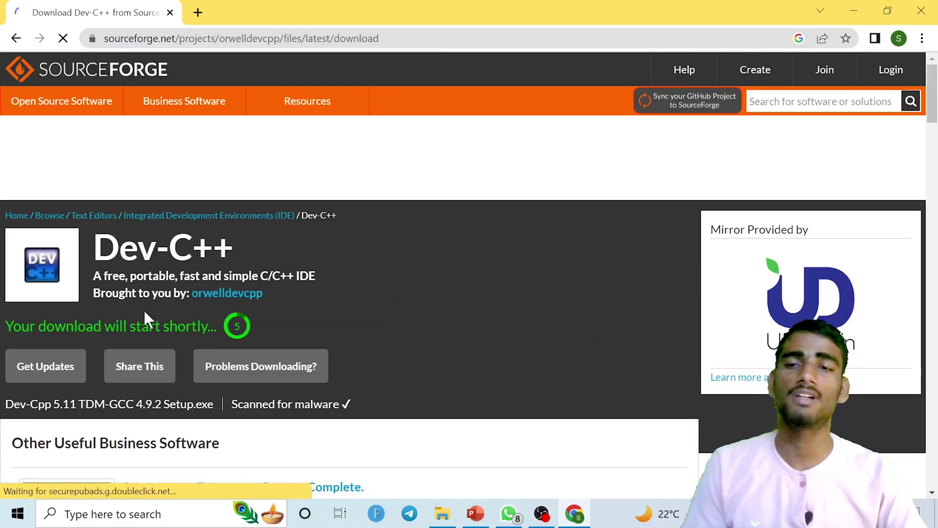
pyautogui.scroll(-2, 360, 287)
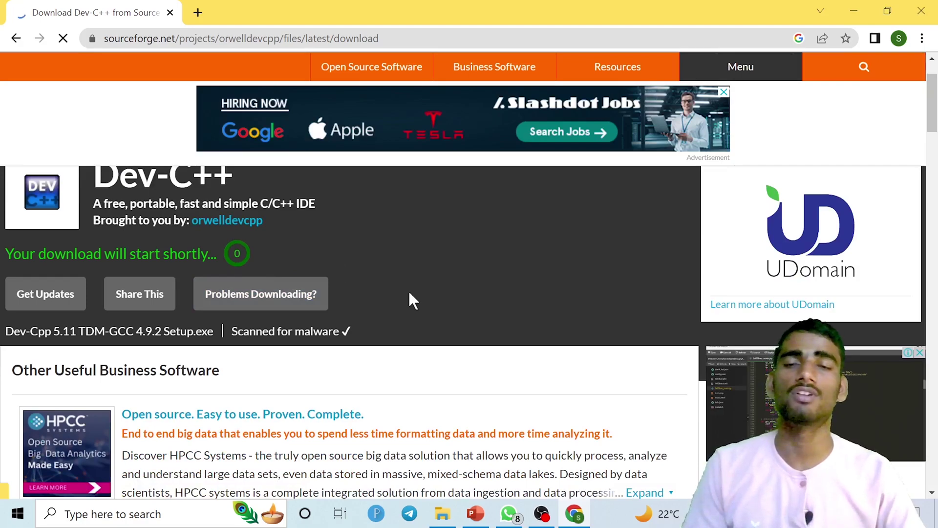
pyautogui.scroll(-5, 410, 290)
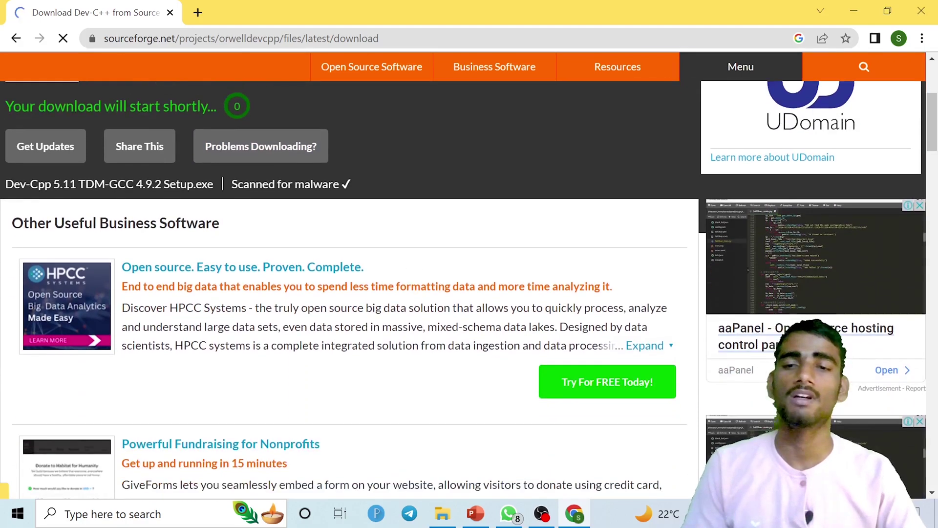
pyautogui.scroll(5, 405, 303)
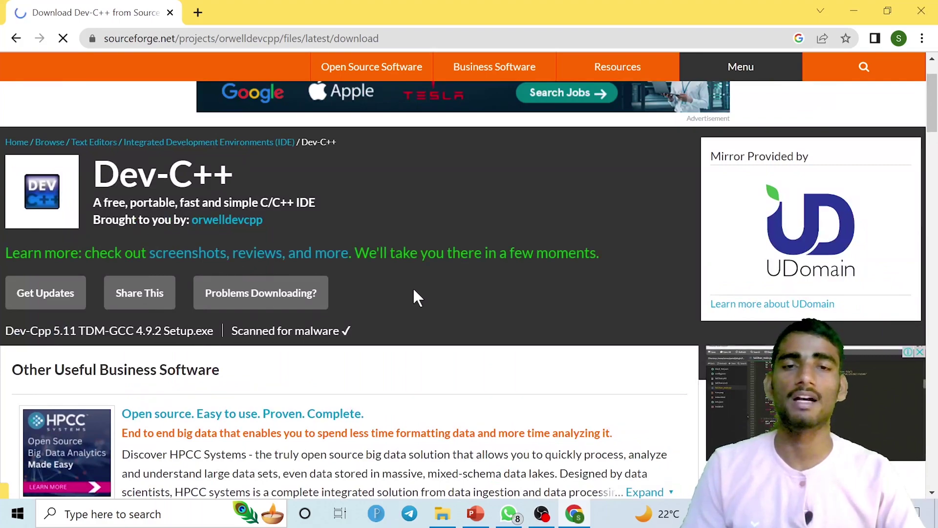
pyautogui.scroll(2, 386, 358)
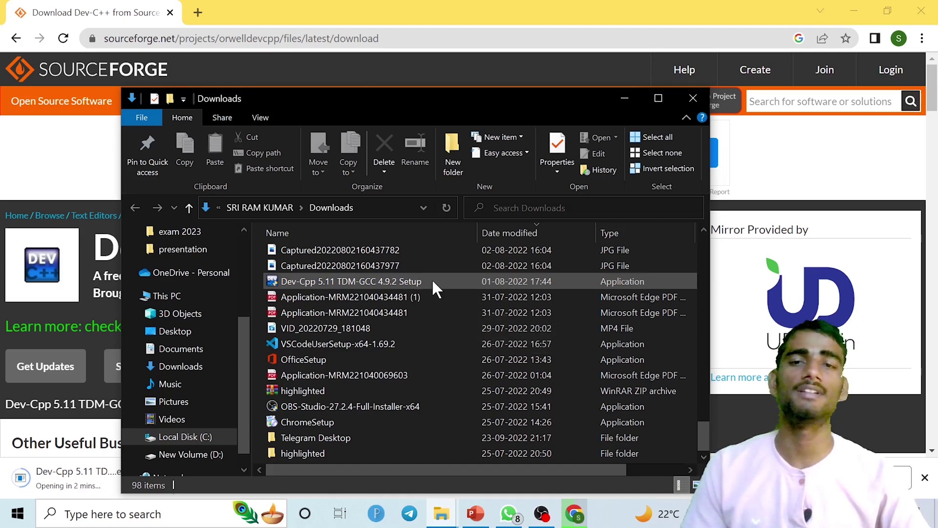
# Run the Dev-Cpp 5.11 TDM-GCC 4.9.2 Setup file from the Downloads folder and choose English as installer language
pyautogui.click(433, 281)
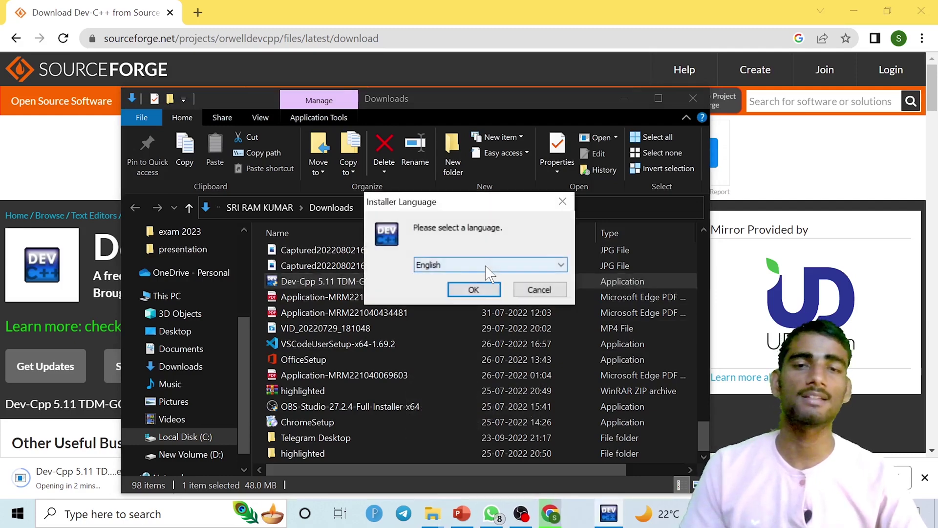
pyautogui.click(487, 272)
pyautogui.click(486, 266)
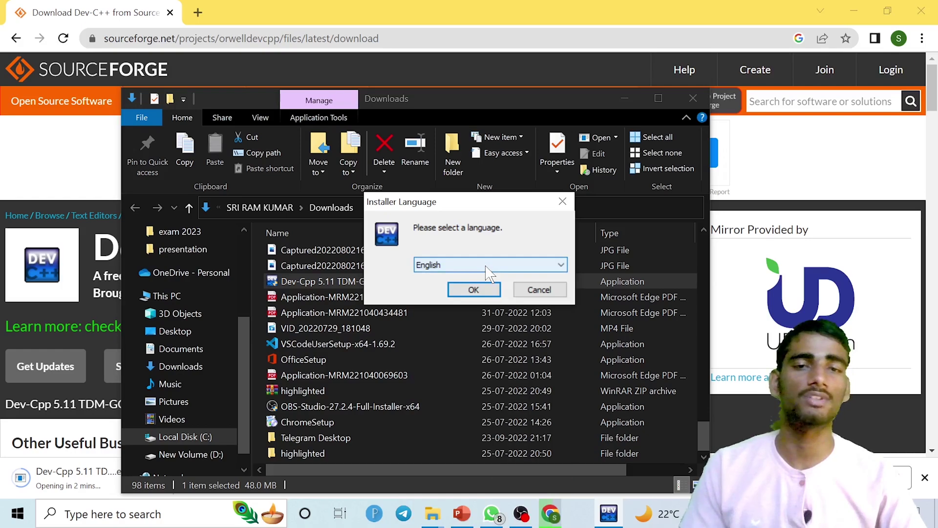
pyautogui.click(474, 289)
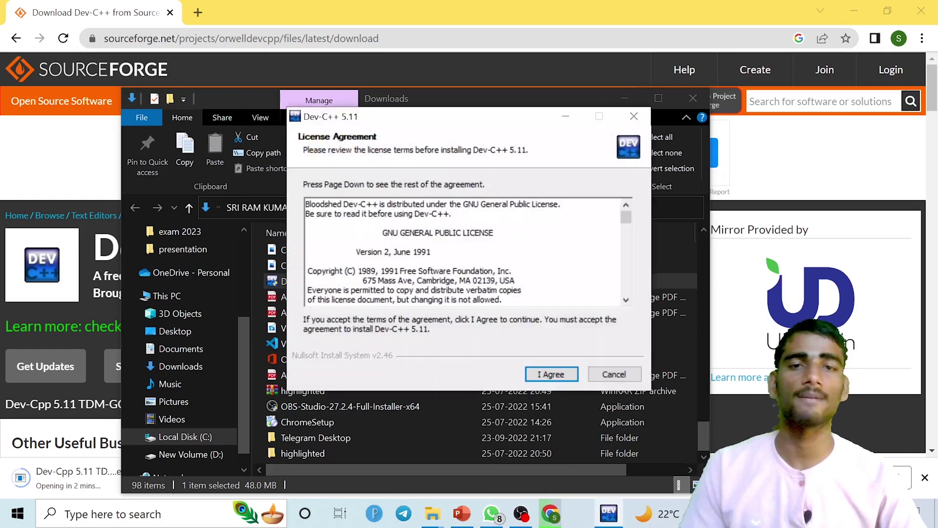
# Review and accept the Dev-C++ 5.11 license agreement in the installer
pyautogui.scroll(-10, 464, 251)
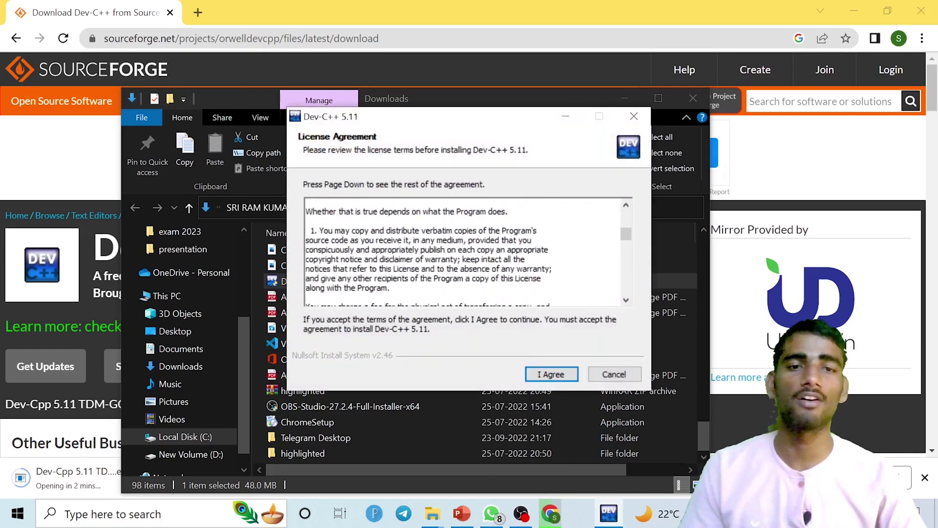
pyautogui.scroll(-6, 464, 252)
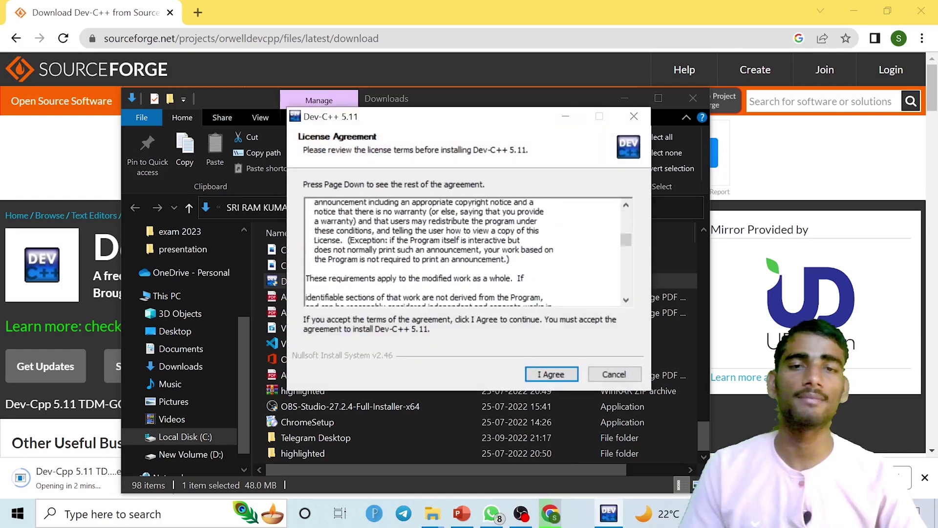
pyautogui.click(546, 374)
# Review the installer's component list and proceed with the Full install type
pyautogui.scroll(-1, 523, 281)
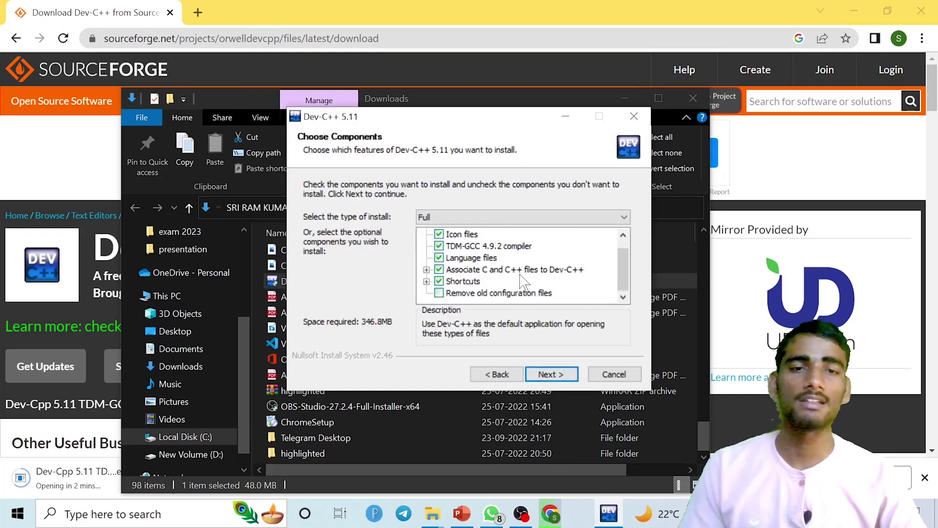
pyautogui.scroll(1, 524, 281)
pyautogui.scroll(-1, 523, 279)
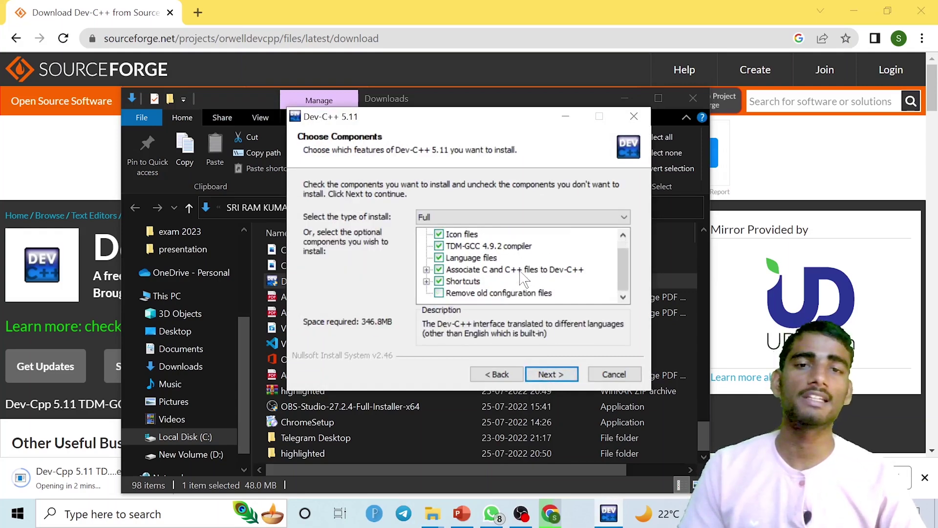
pyautogui.click(563, 377)
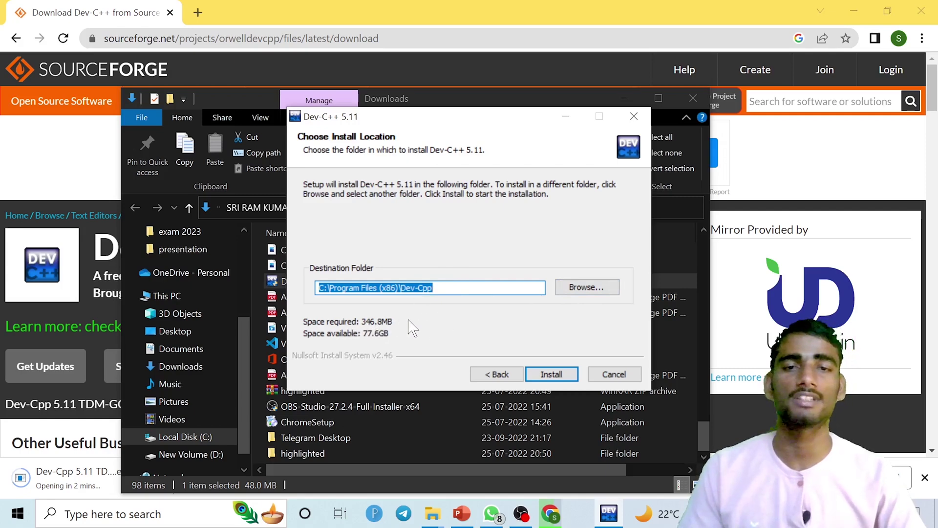
# Install Dev-C++ 5.11 into C:\Program Files (x86)\Dev-Cpp and finish the setup with the option to run it enabled
pyautogui.click(553, 375)
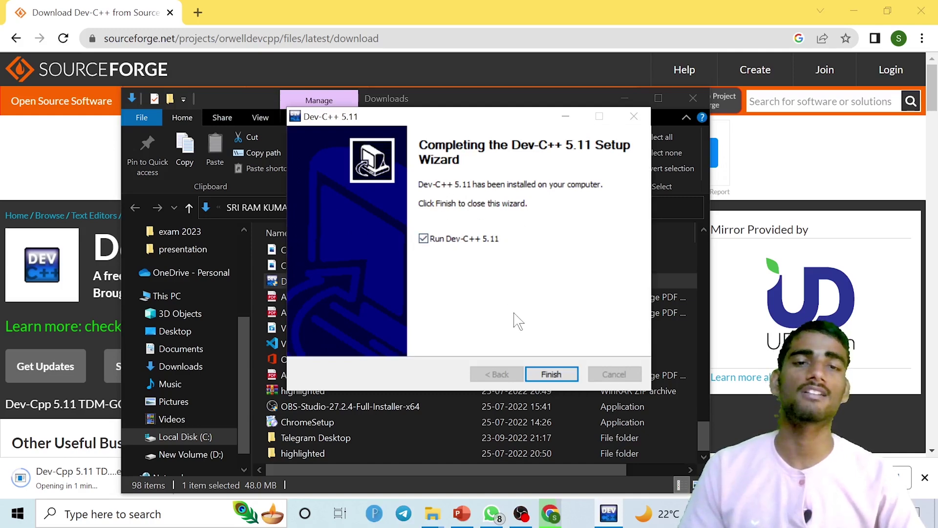
pyautogui.click(551, 374)
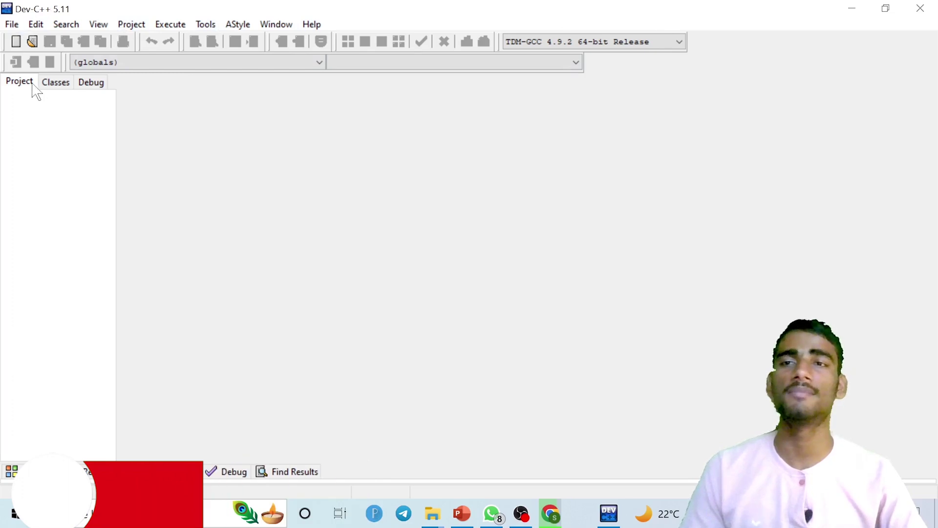
pyautogui.click(11, 25)
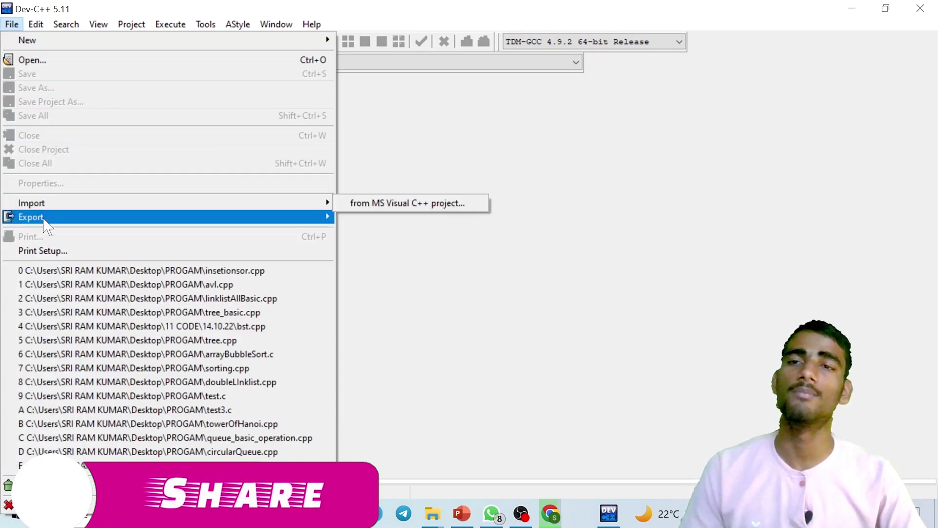
pyautogui.moveTo(33, 23)
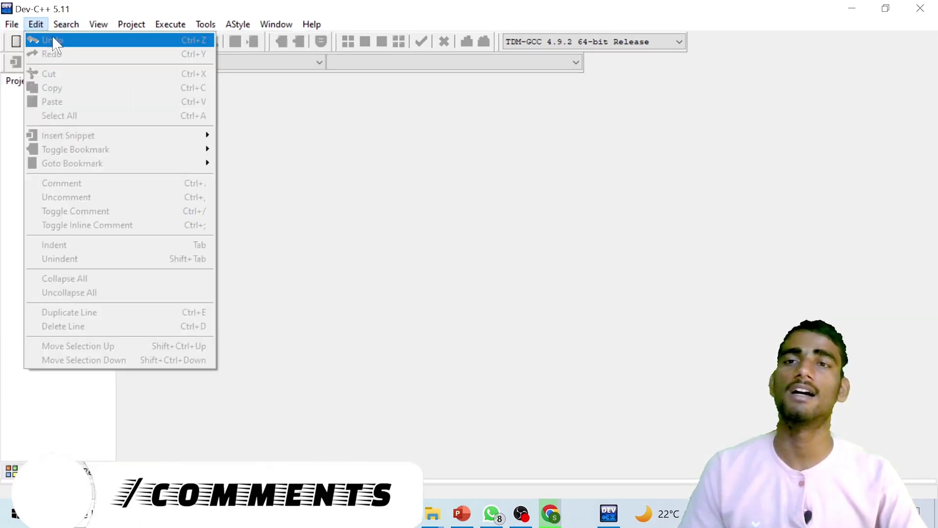
pyautogui.click(423, 204)
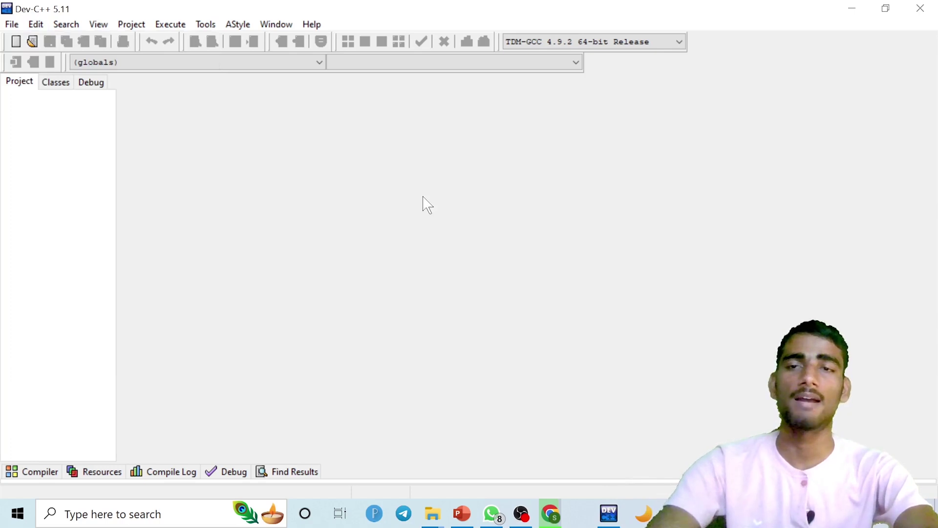
# Create a new source file in Dev-C++ and indent its first line
pyautogui.hotkey('ctrl', 'n')
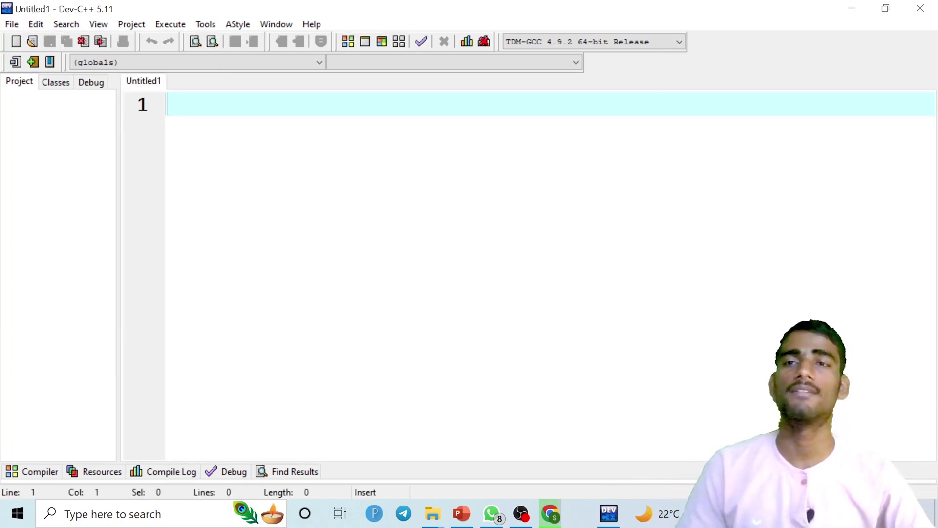
pyautogui.click(12, 25)
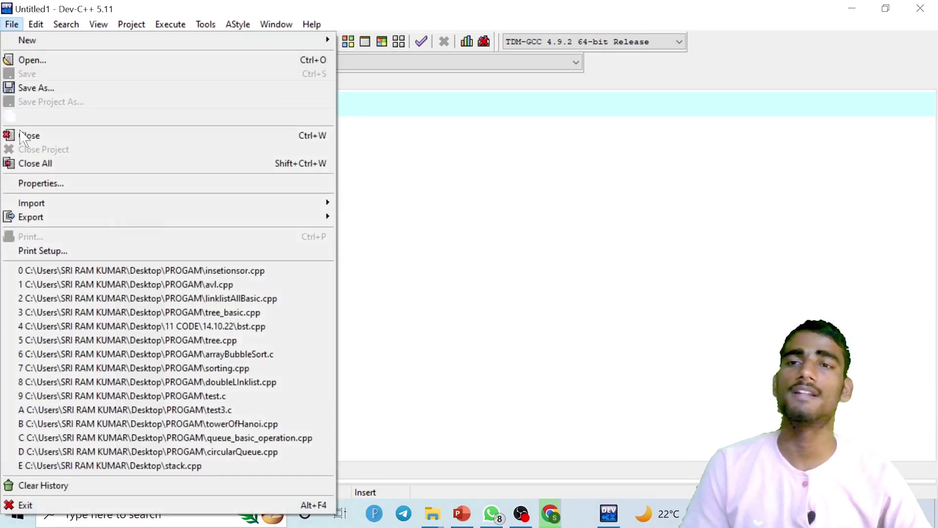
pyautogui.moveTo(25, 29)
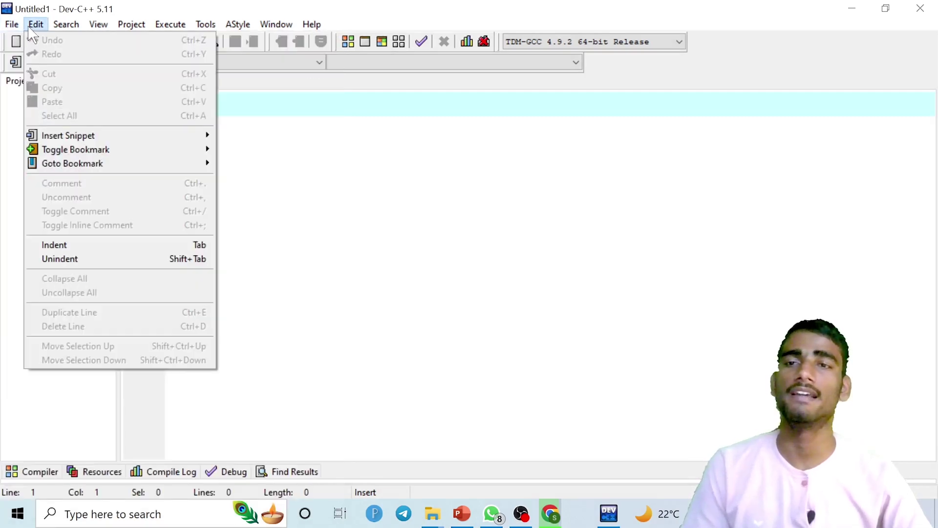
pyautogui.click(110, 246)
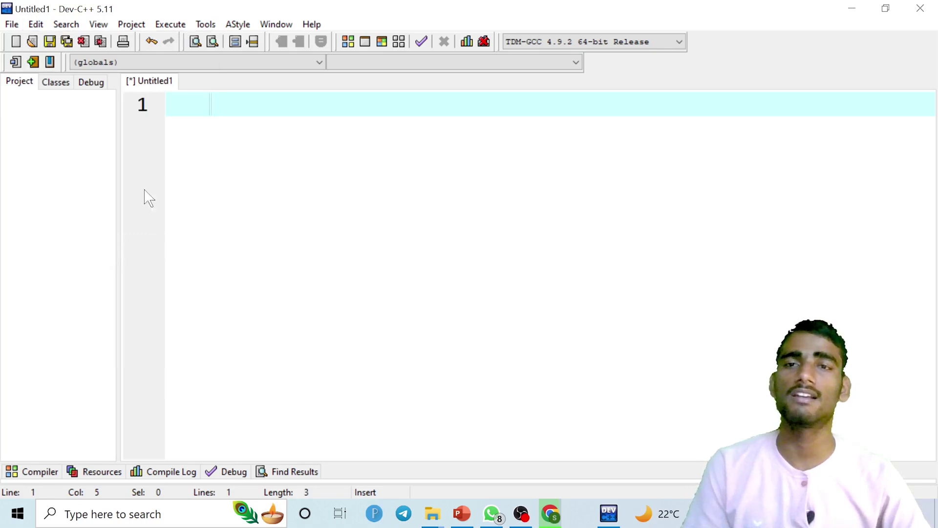
pyautogui.click(68, 27)
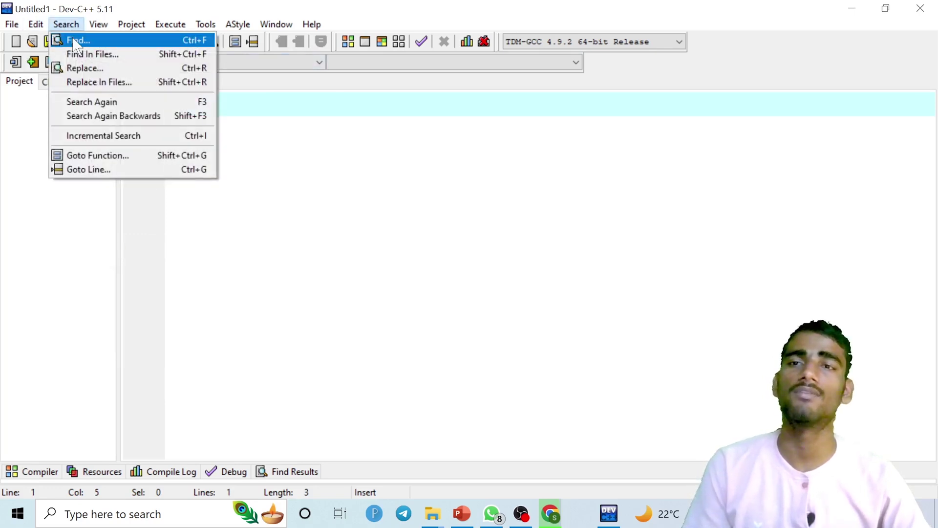
pyautogui.click(291, 161)
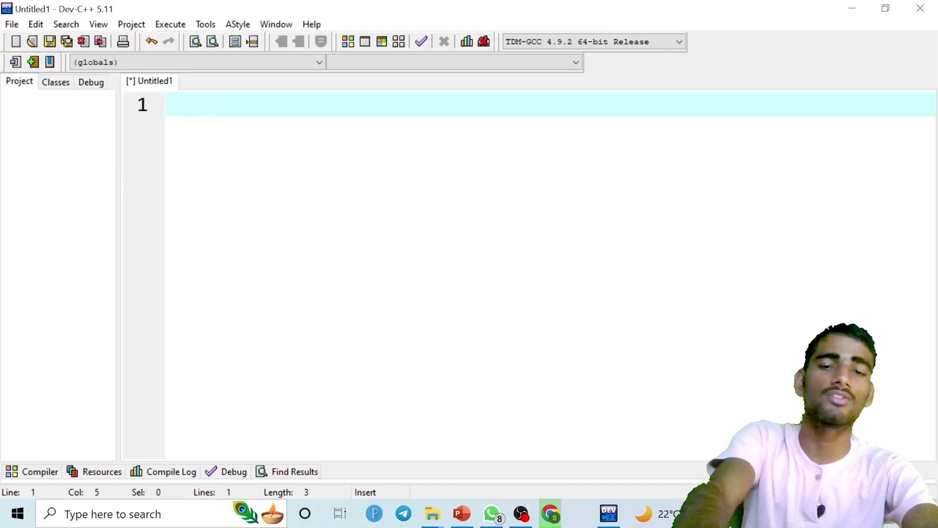
# Write the header line #include<iostram.h> as the first line of the source file
pyautogui.write('#')
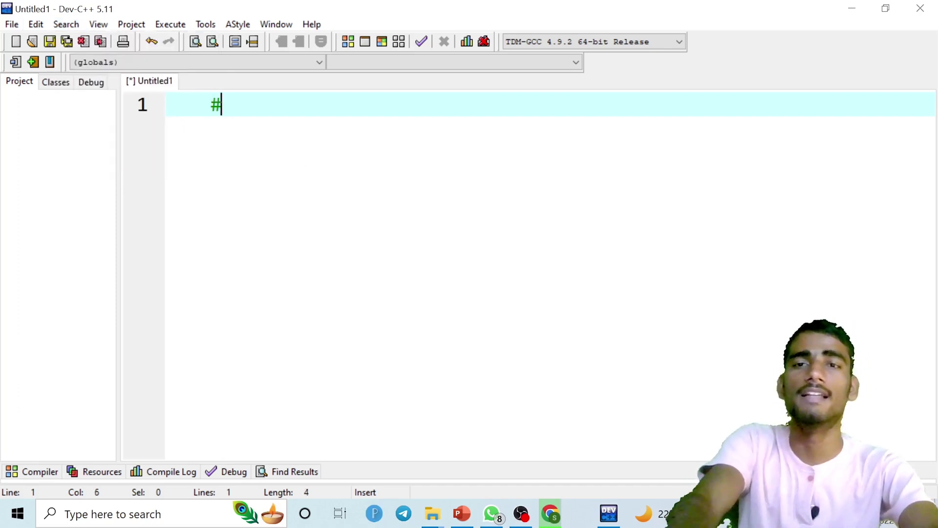
pyautogui.write('include')
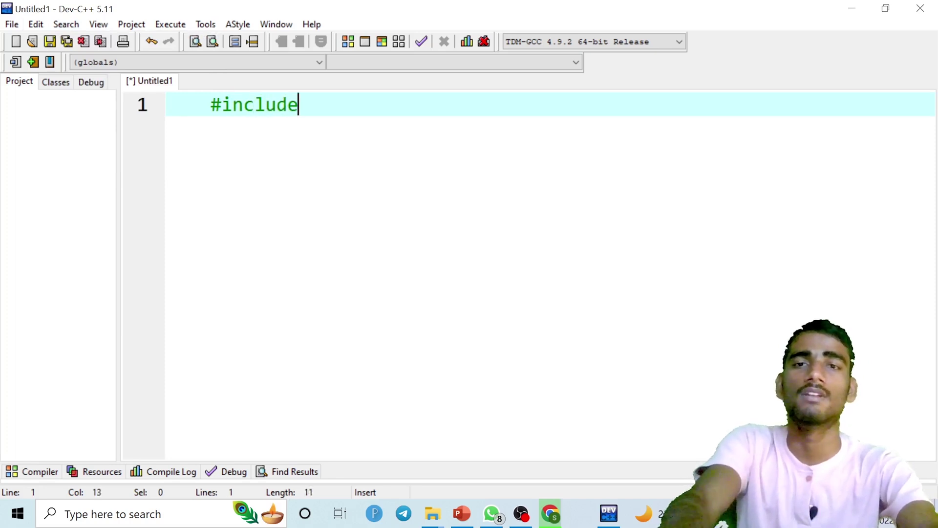
pyautogui.write('<i')
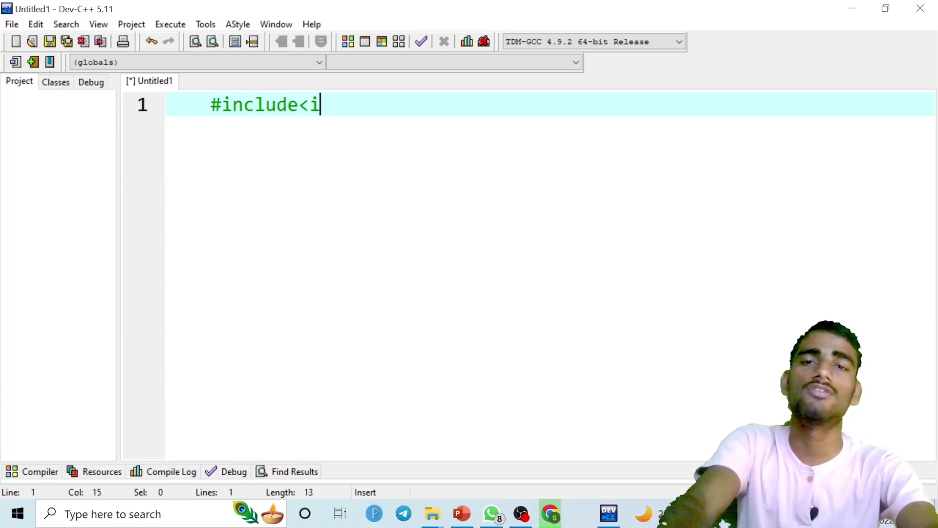
pyautogui.write('ostram')
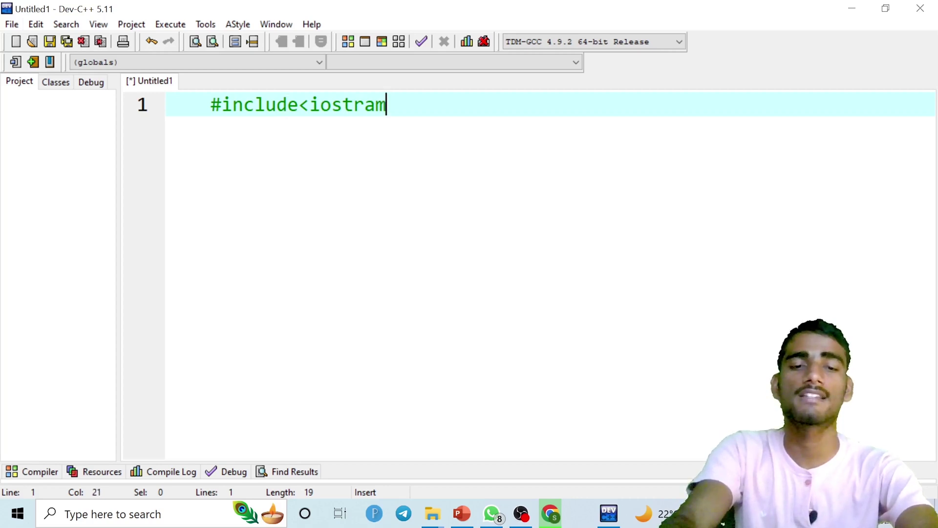
pyautogui.write('.h')
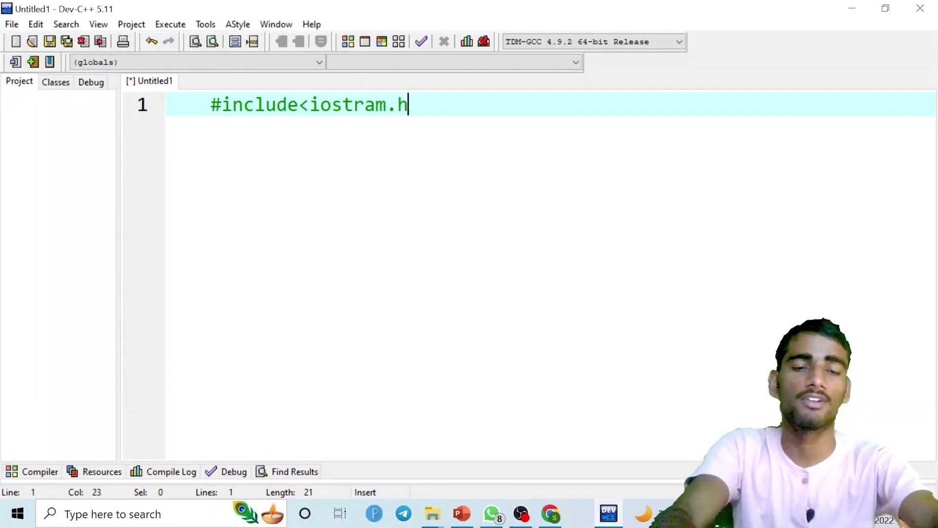
pyautogui.write('>')
pyautogui.press('Return')
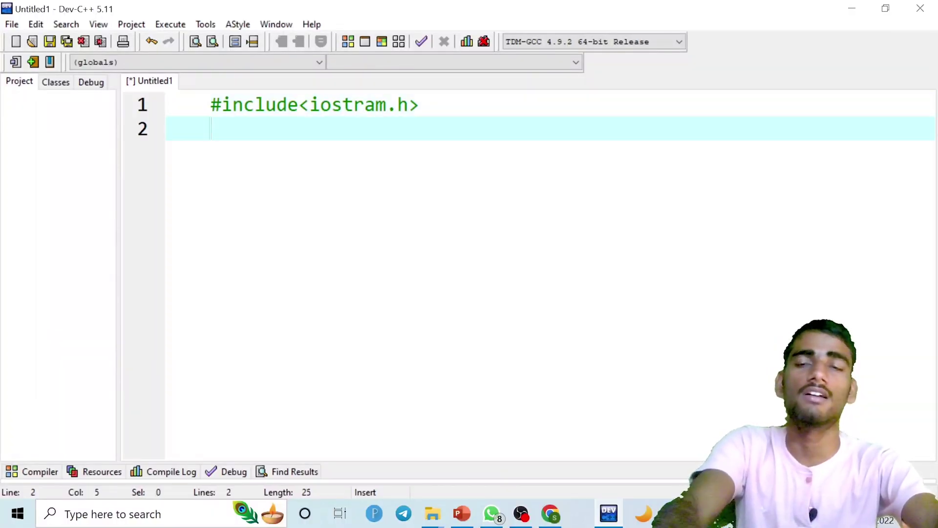
# Add the line "using namespace std;" below the include, with the spelling of "using" corrected
pyautogui.write('usin nama')
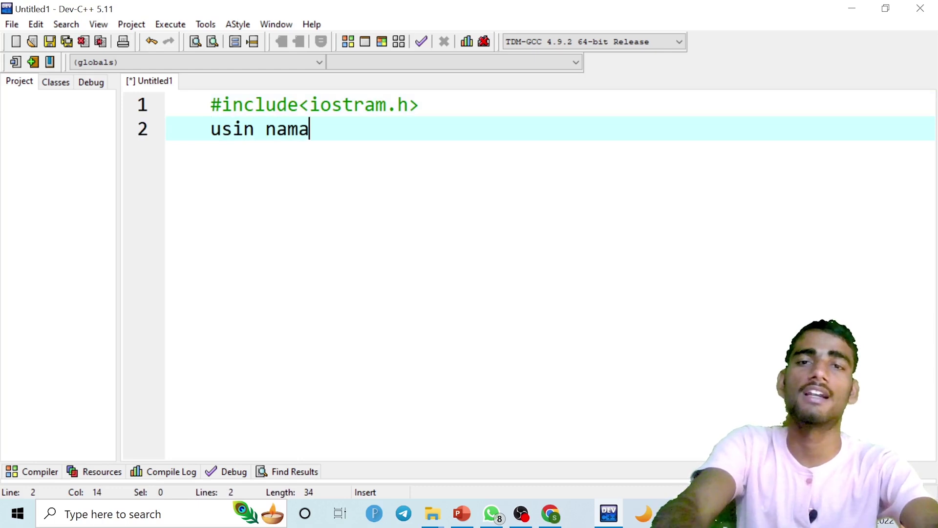
pyautogui.press('BackSpace')
pyautogui.write('espac')
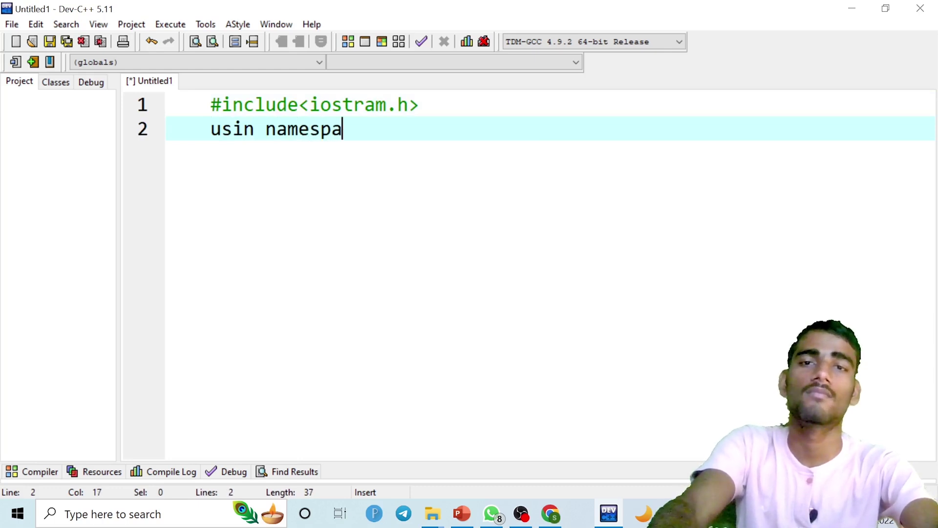
pyautogui.write('e std')
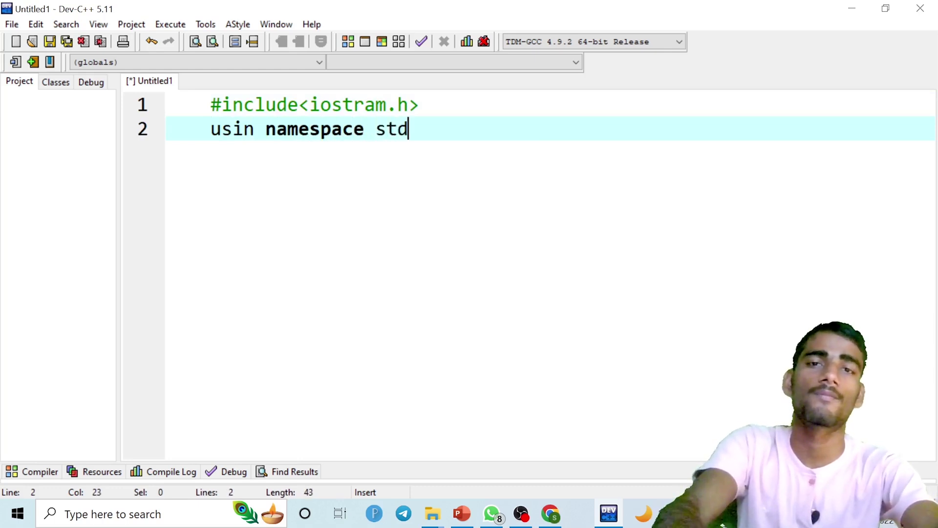
pyautogui.write(';')
pyautogui.press('Return')
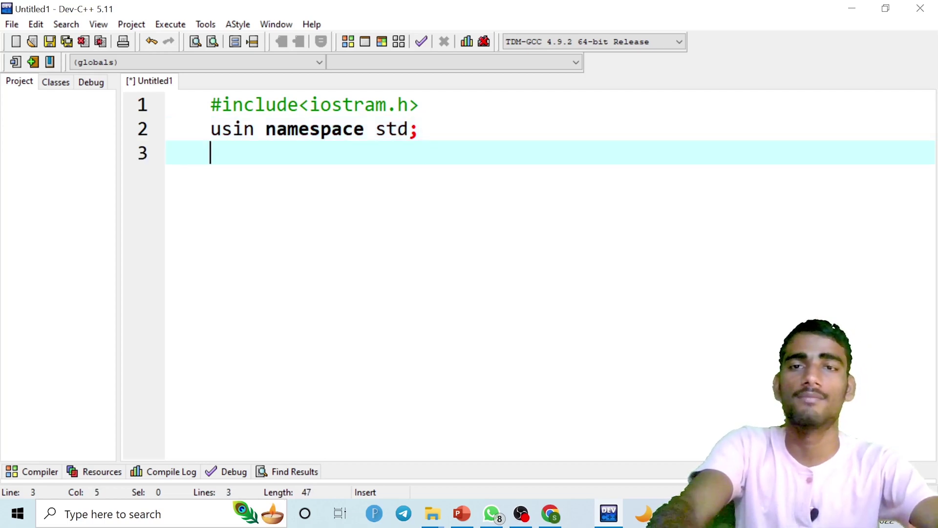
pyautogui.click(254, 129)
pyautogui.write('g')
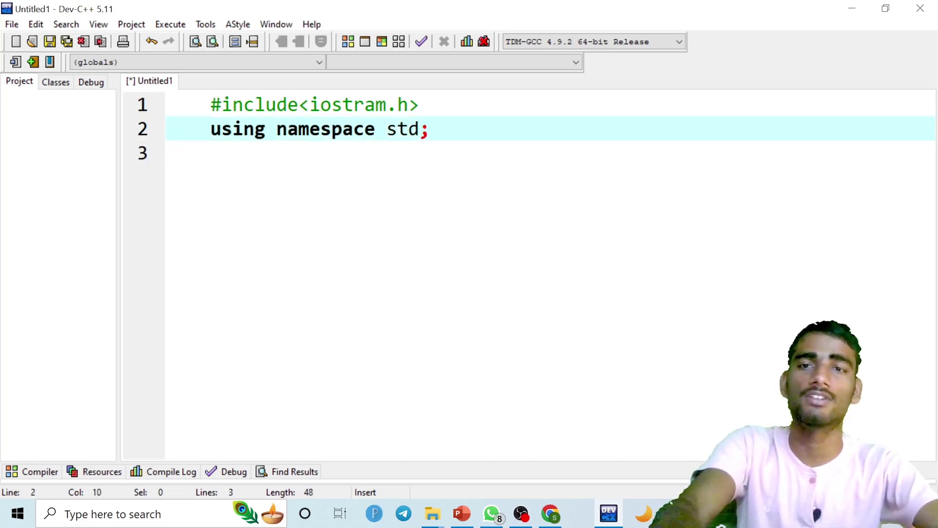
# Add an int main() function with opening and closing braces on line 3
pyautogui.click(211, 152)
pyautogui.write('int main')
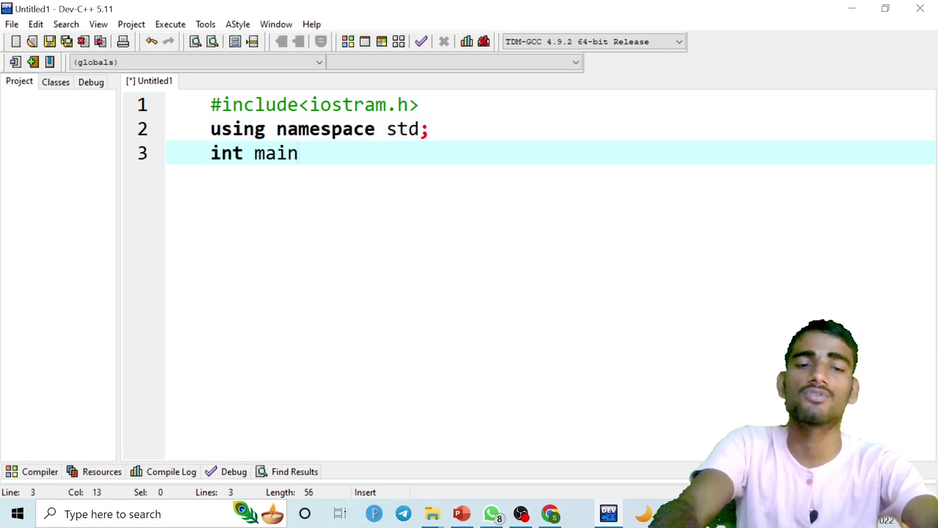
pyautogui.write('()')
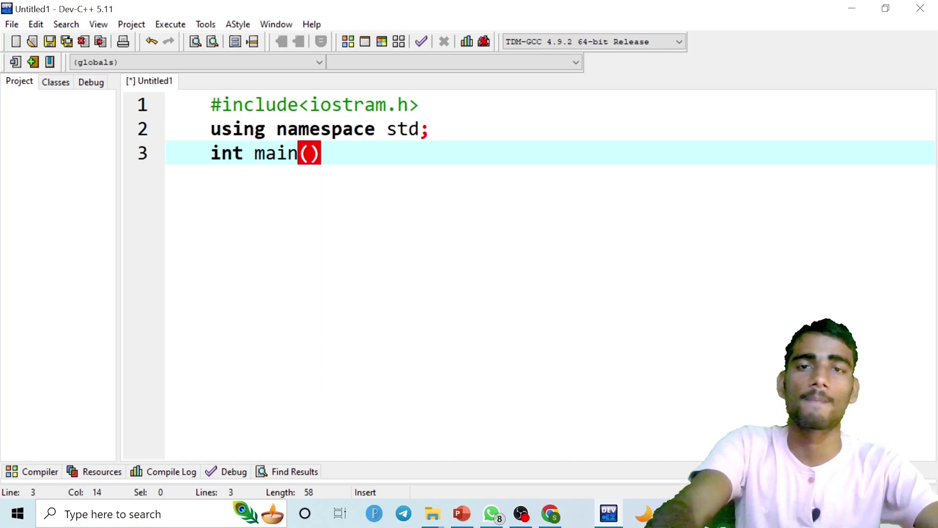
pyautogui.write('{')
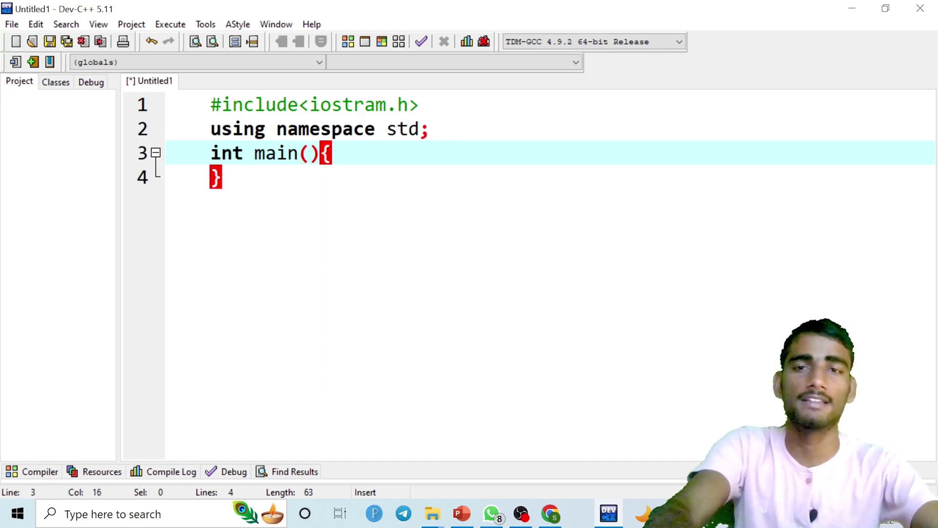
# Write the statement cout<<"hello world"; inside the body of main
pyautogui.press('Return')
pyautogui.write('cou')
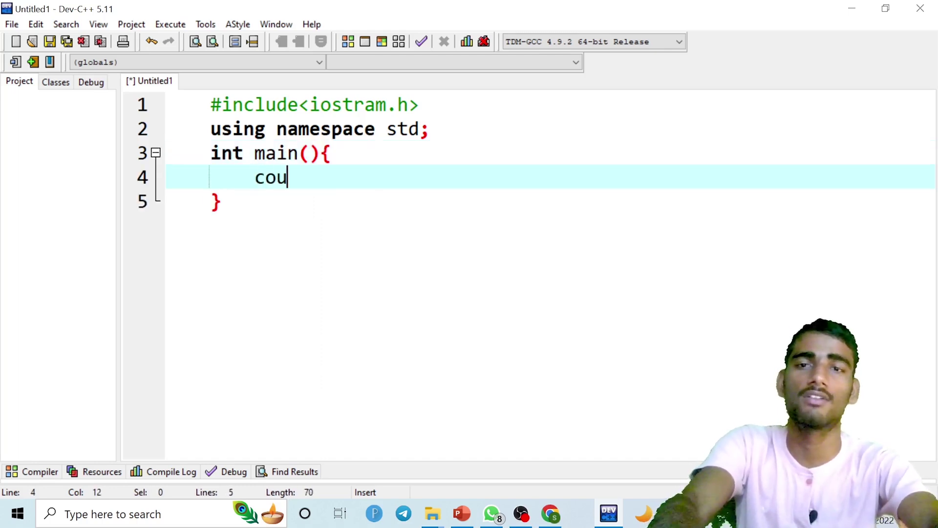
pyautogui.write('t<<')
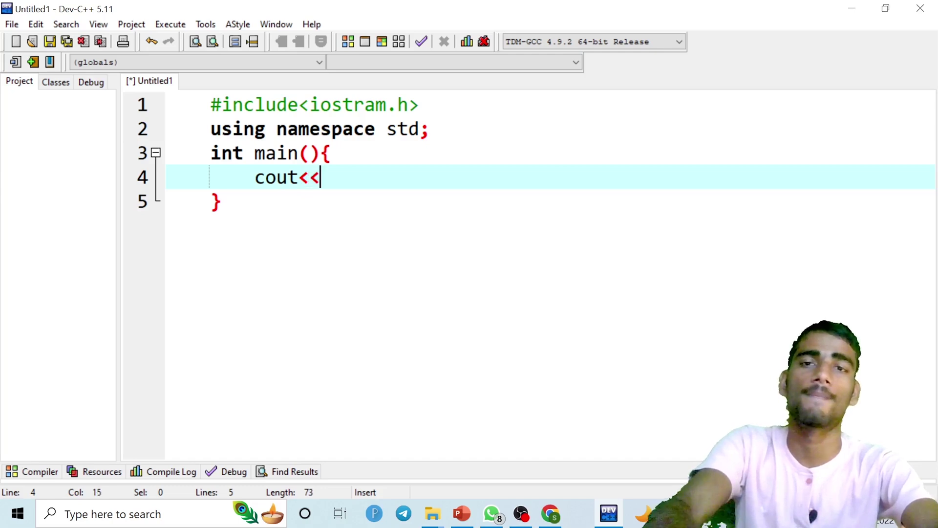
pyautogui.write('"hello ')
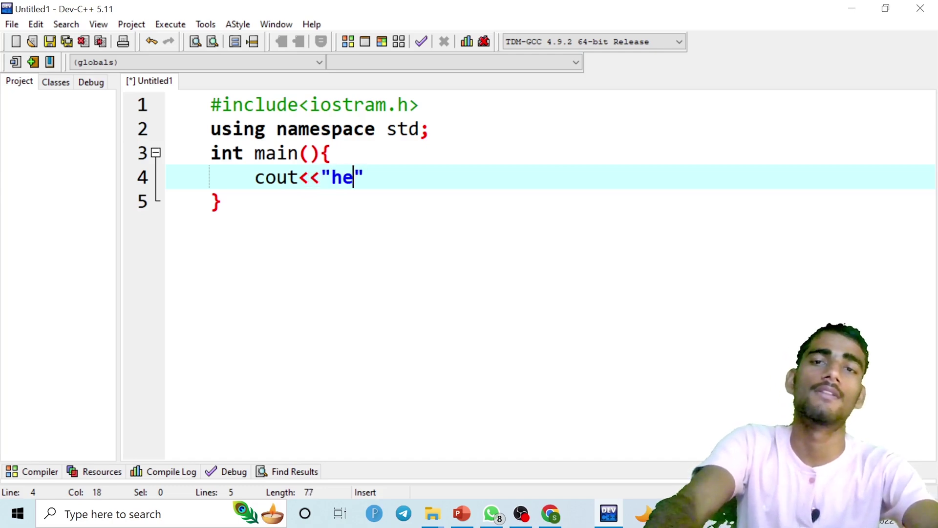
pyautogui.write('world"')
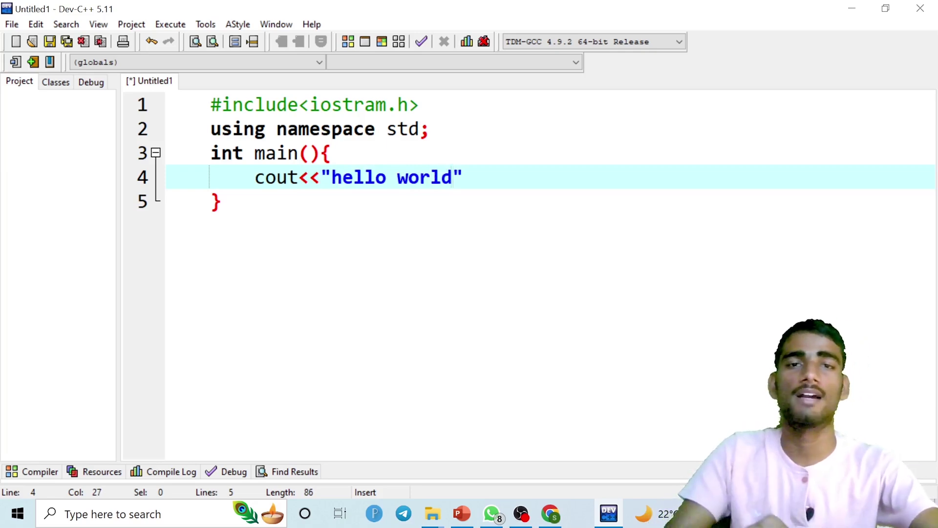
pyautogui.write(';')
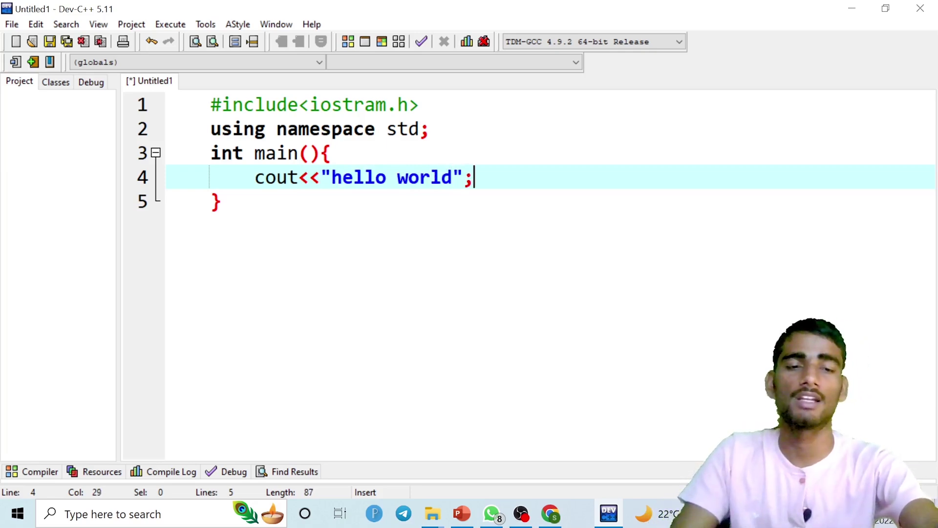
# Remove the leading indentation from the include, using namespace and int main lines
pyautogui.click(210, 104)
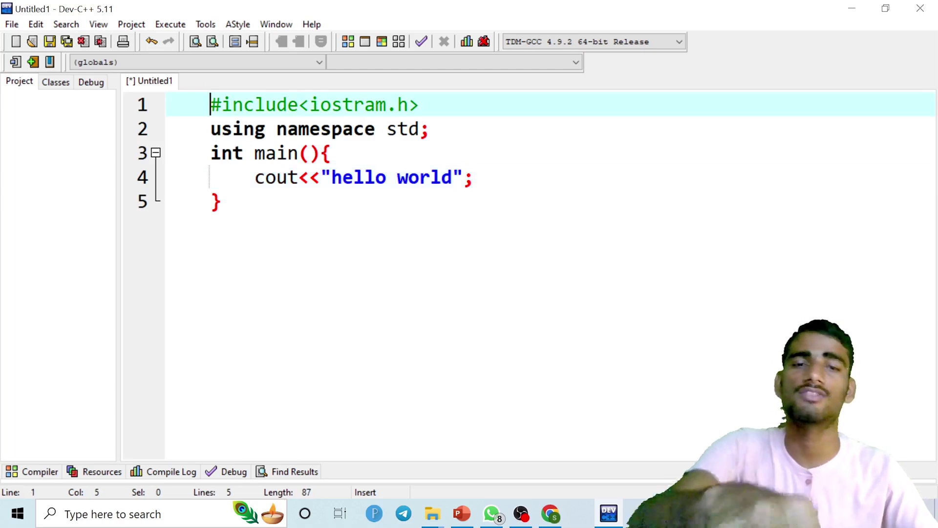
pyautogui.press('BackSpace')
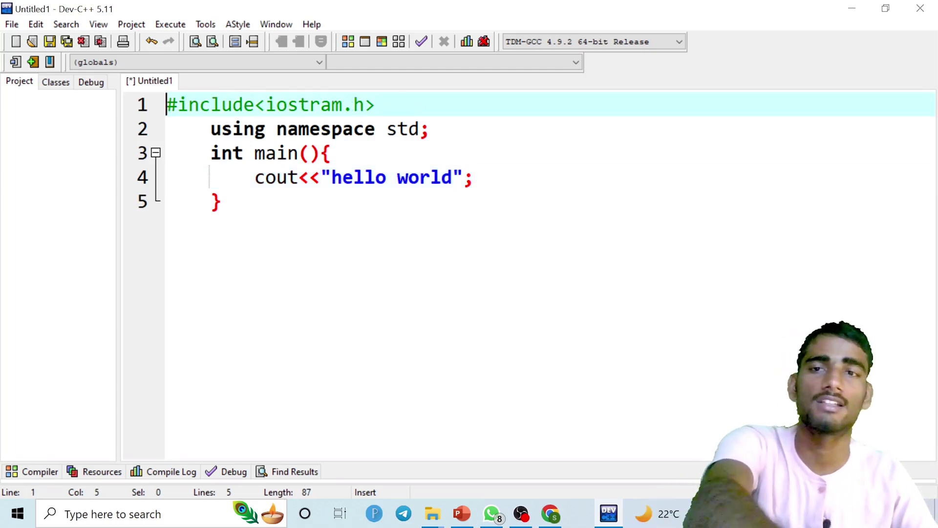
pyautogui.click(167, 128)
pyautogui.press('BackSpace')
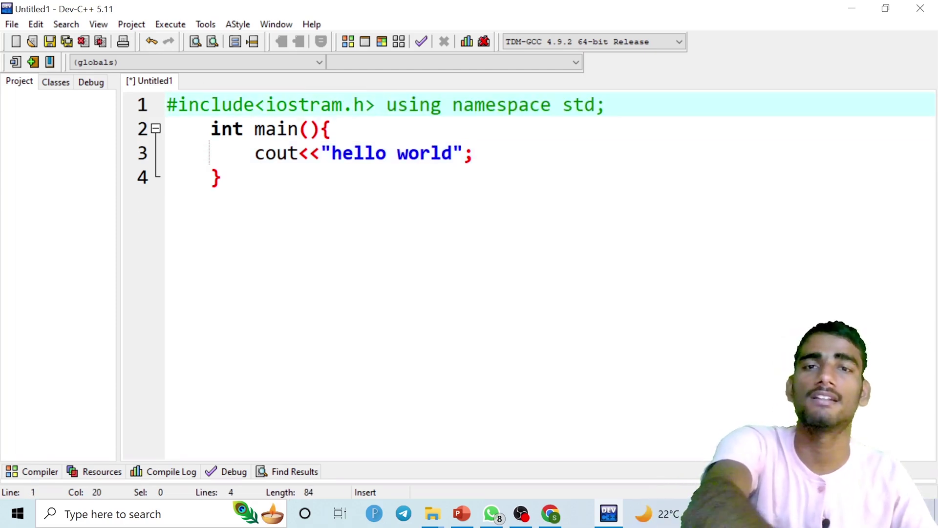
pyautogui.press('Return')
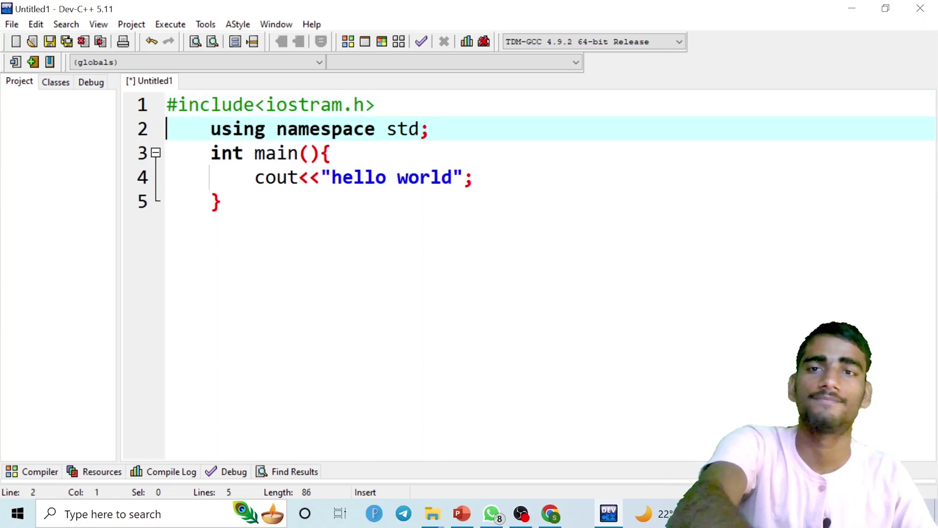
pyautogui.press('Right')
pyautogui.press('BackSpace')
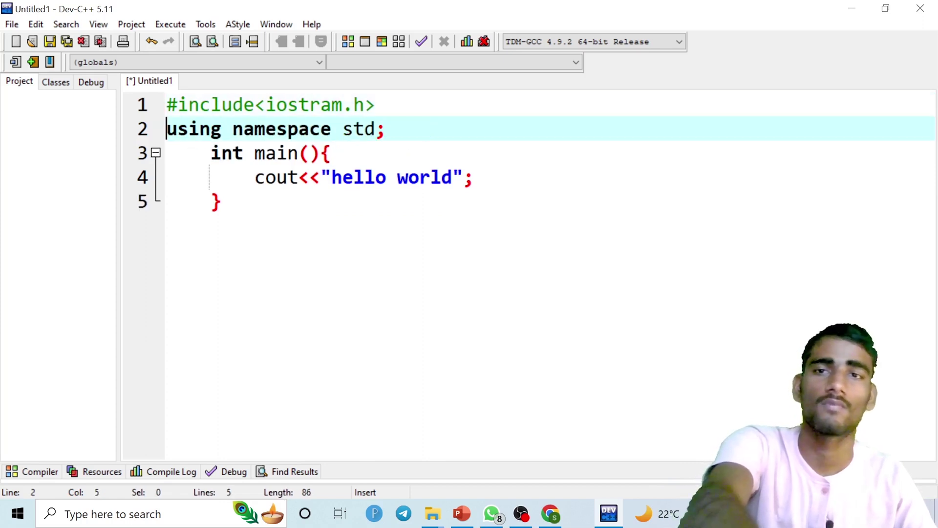
pyautogui.press('Down')
pyautogui.press('BackSpace')
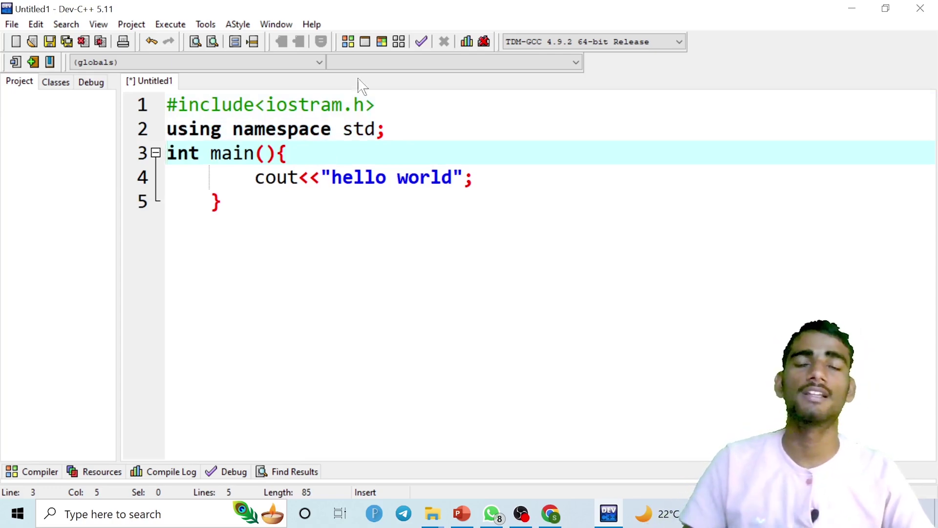
# Compile the program, saving the source file as hello.cpp in the PROGAM folder
pyautogui.click(350, 45)
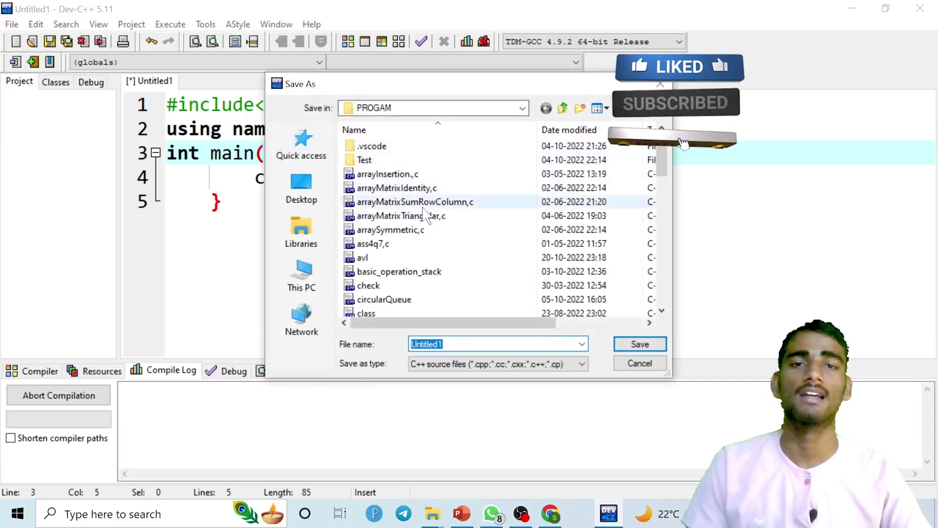
pyautogui.scroll(-3, 450, 269)
pyautogui.scroll(3, 450, 266)
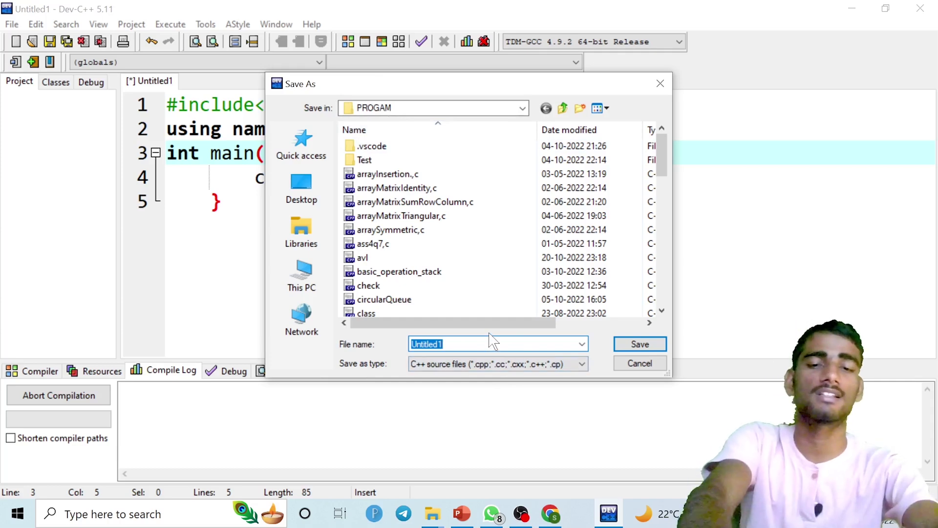
pyautogui.write('hew')
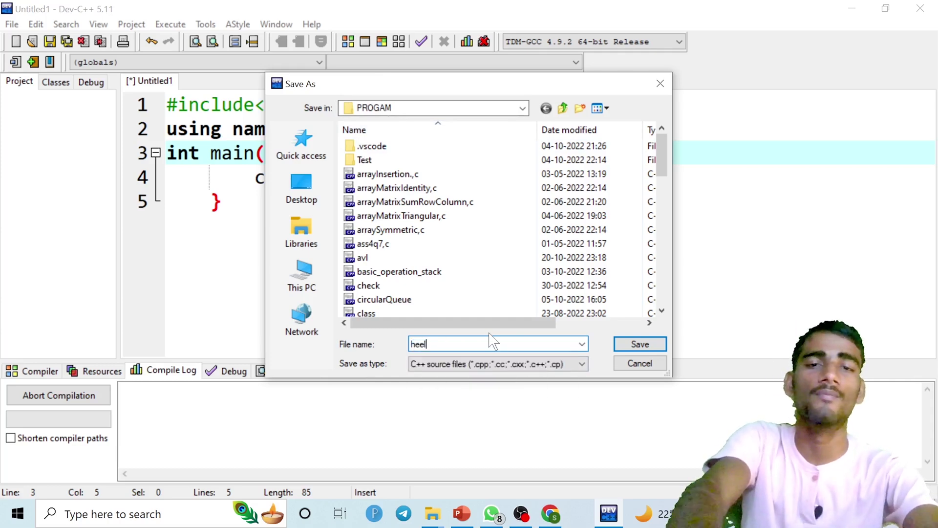
pyautogui.press('BackSpace')
pyautogui.write('llo')
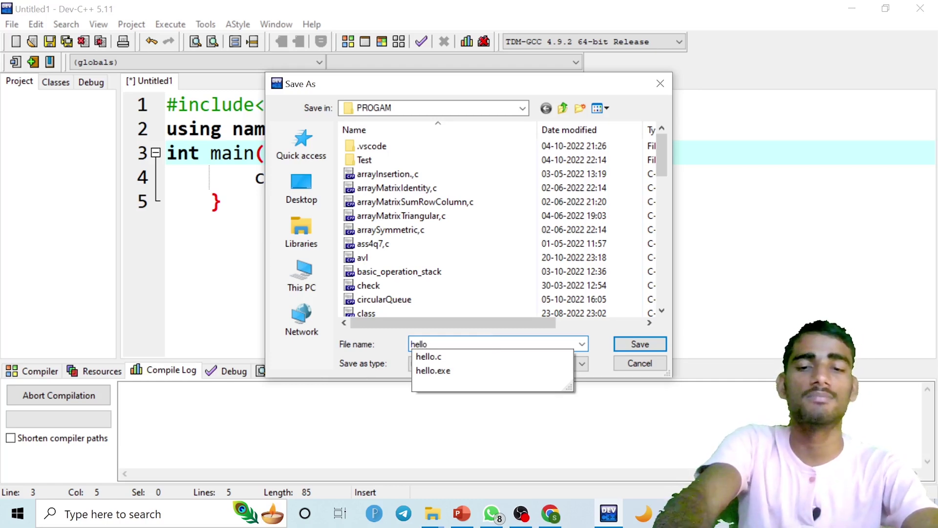
pyautogui.write('.')
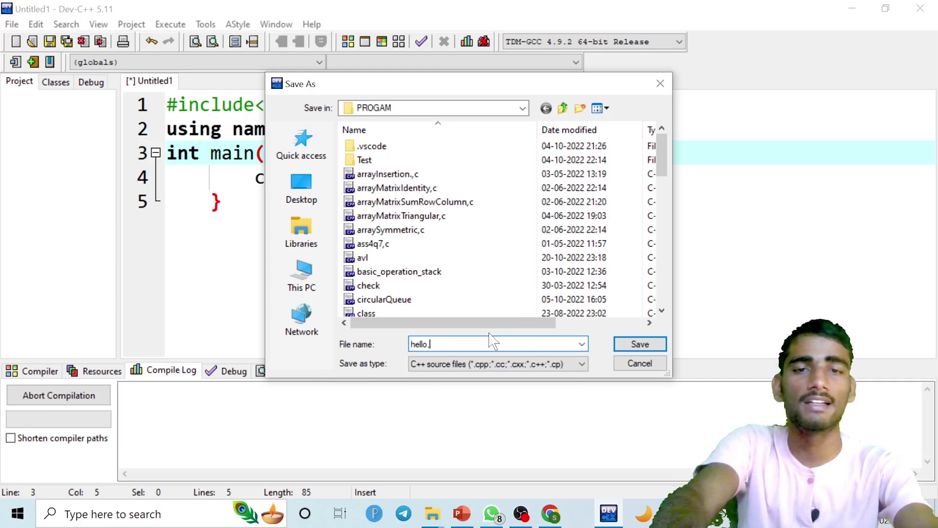
pyautogui.press('BackSpace')
pyautogui.write('.')
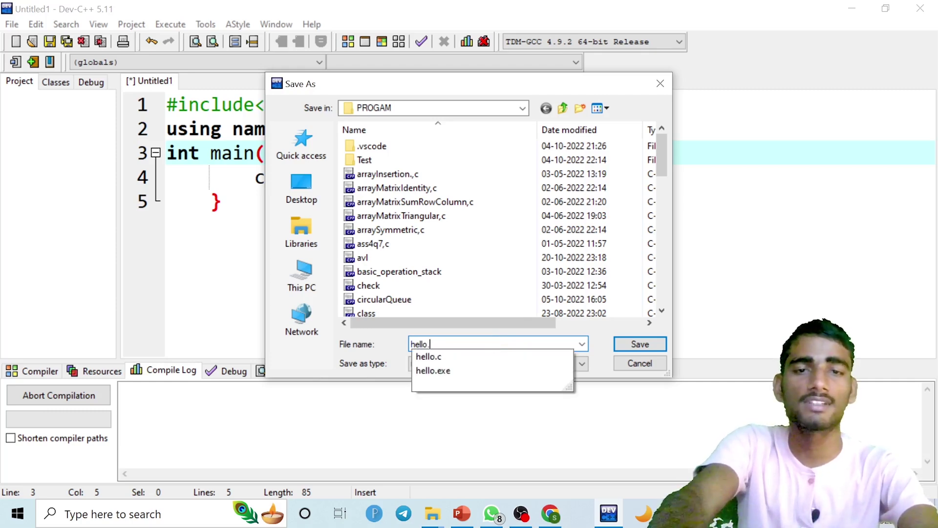
pyautogui.write('cpp')
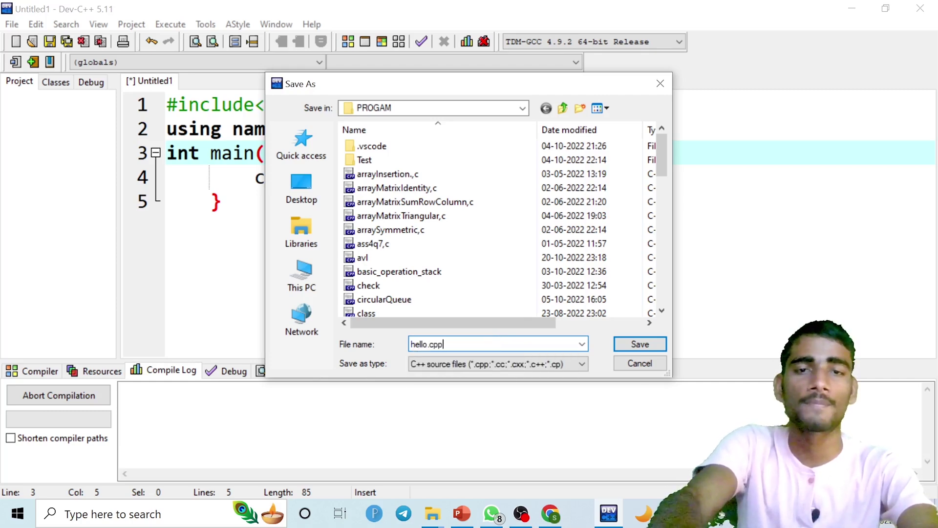
pyautogui.click(639, 343)
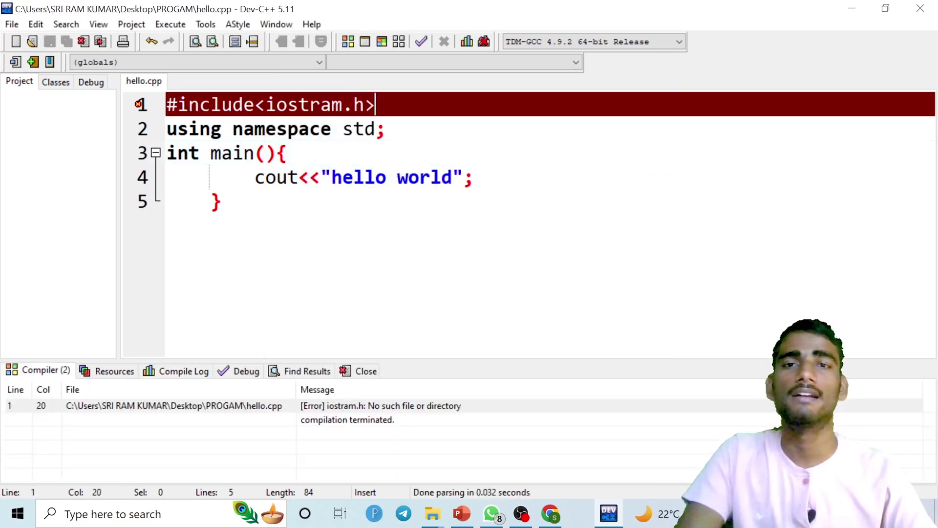
# Correct the misspelled header name on line 1 to iostream.h and compile and run the program
pyautogui.click(332, 105)
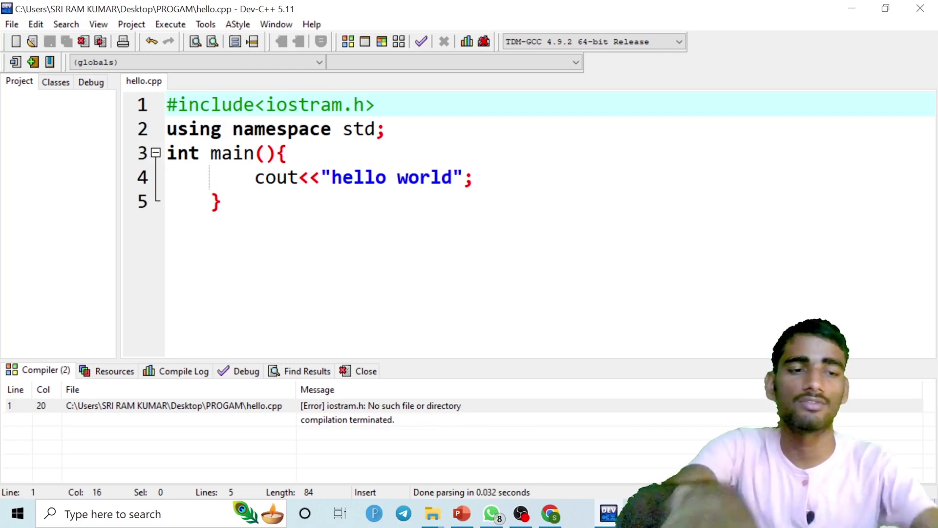
pyautogui.press('BackSpace')
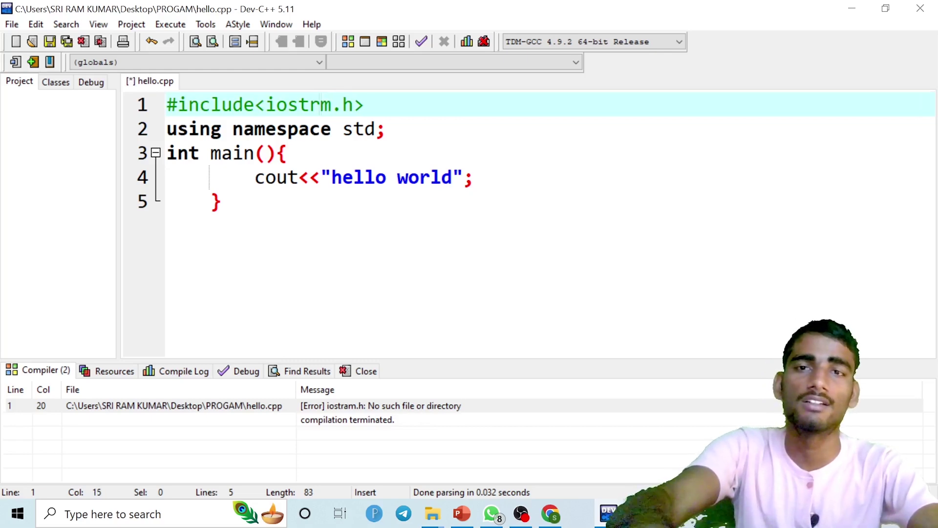
pyautogui.write('ea')
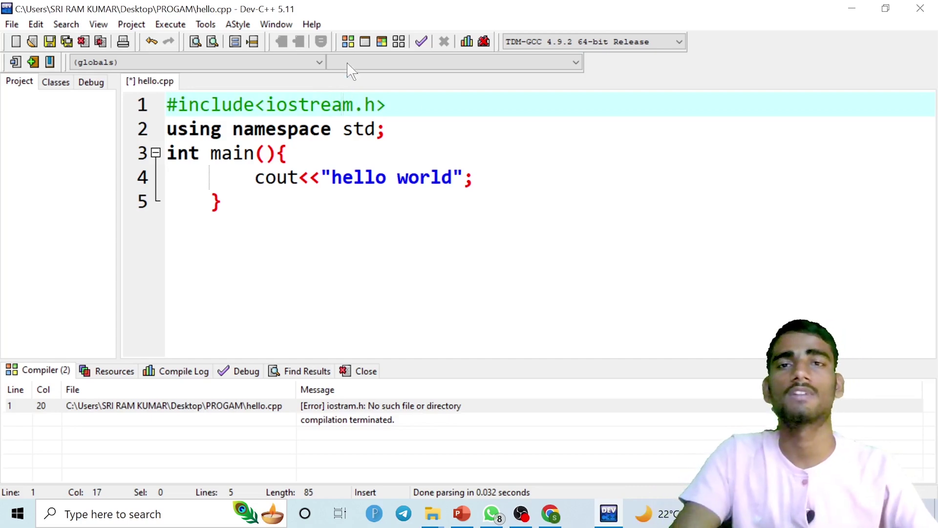
pyautogui.click(380, 43)
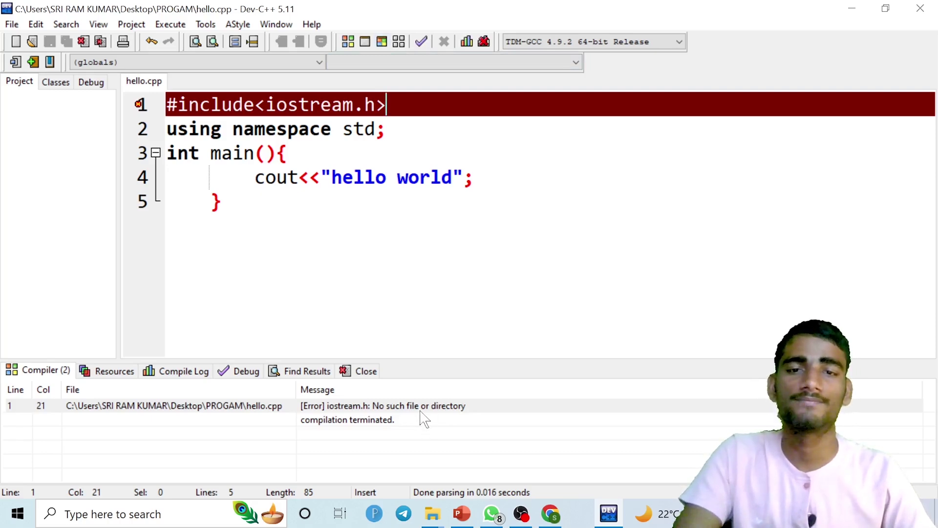
# Remove the .h extension so line 1 reads #include<iostream>, compile and run the program, and close its output window
pyautogui.press('Left')
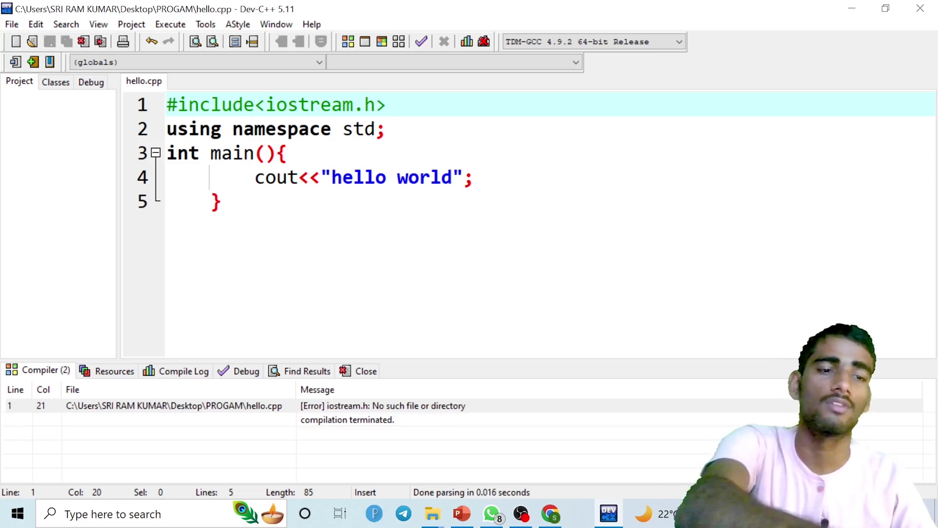
pyautogui.press('BackSpace')
pyautogui.press('BackSpace')
pyautogui.press('Right')
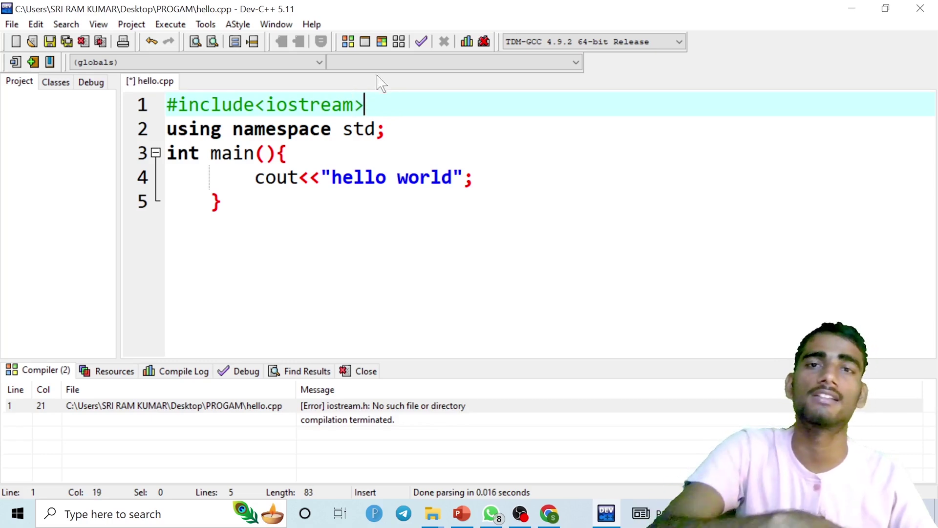
pyautogui.click(382, 42)
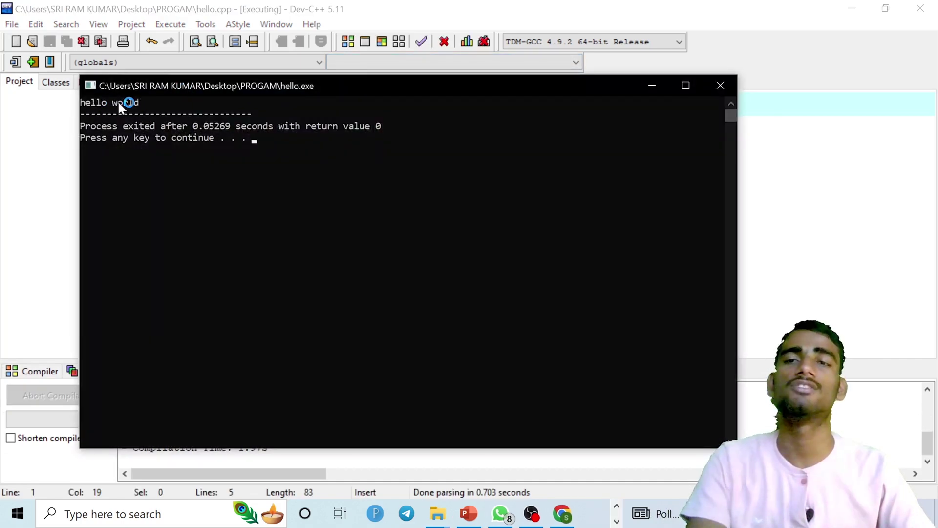
pyautogui.click(723, 88)
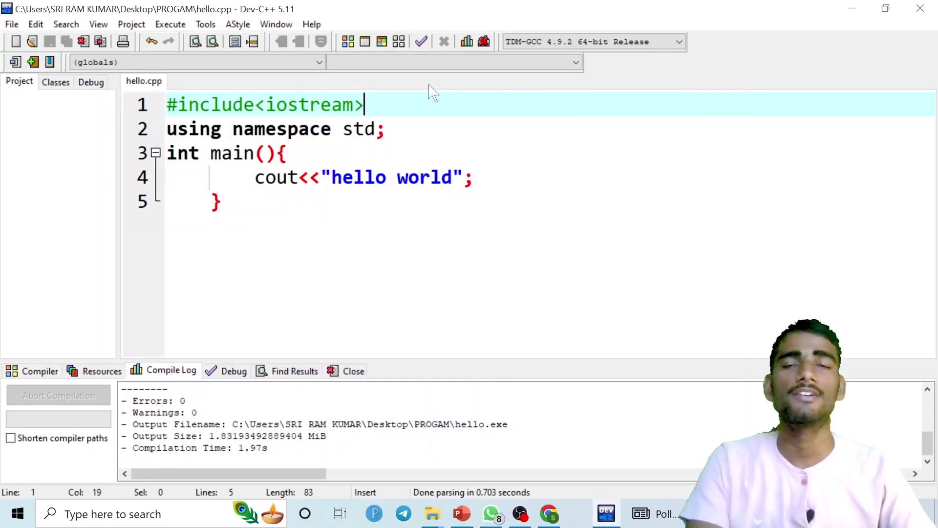
# Compile and run hello.cpp twice more with a separate compile in between, closing the output window each time
pyautogui.click(381, 42)
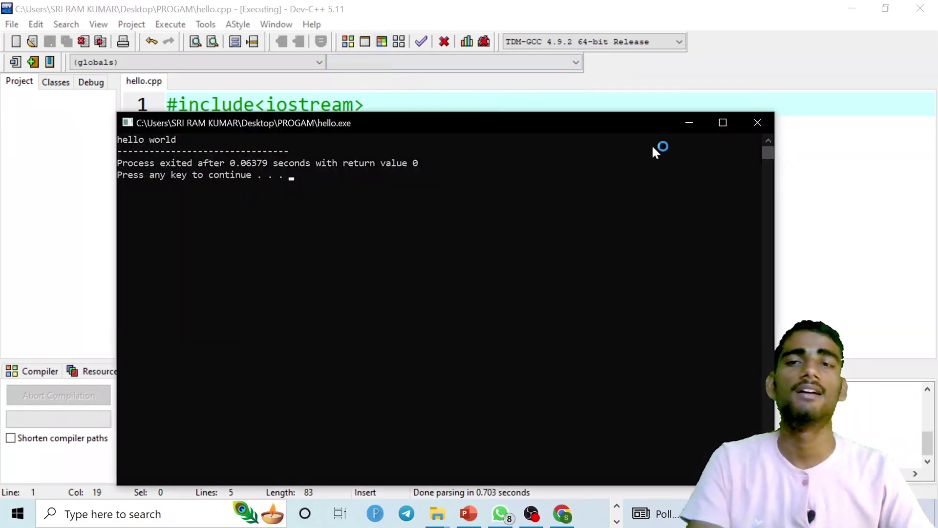
pyautogui.click(757, 122)
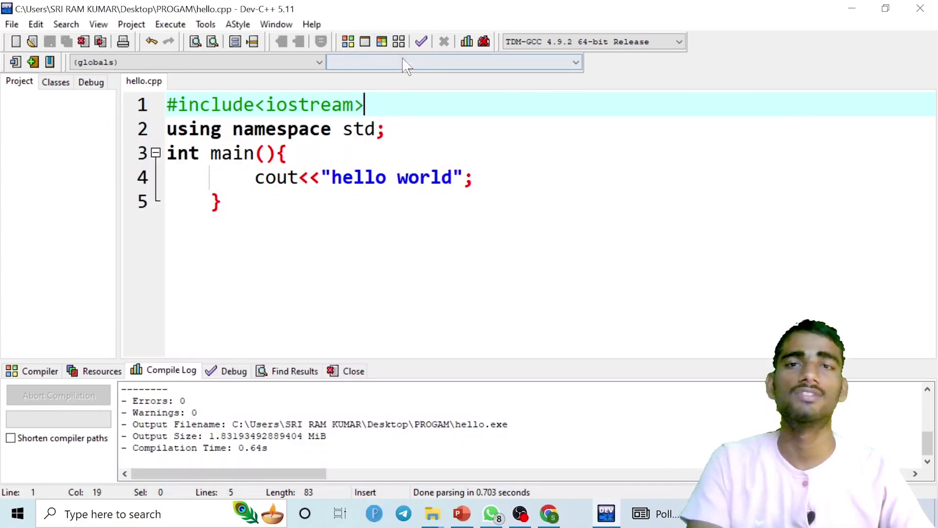
pyautogui.click(353, 43)
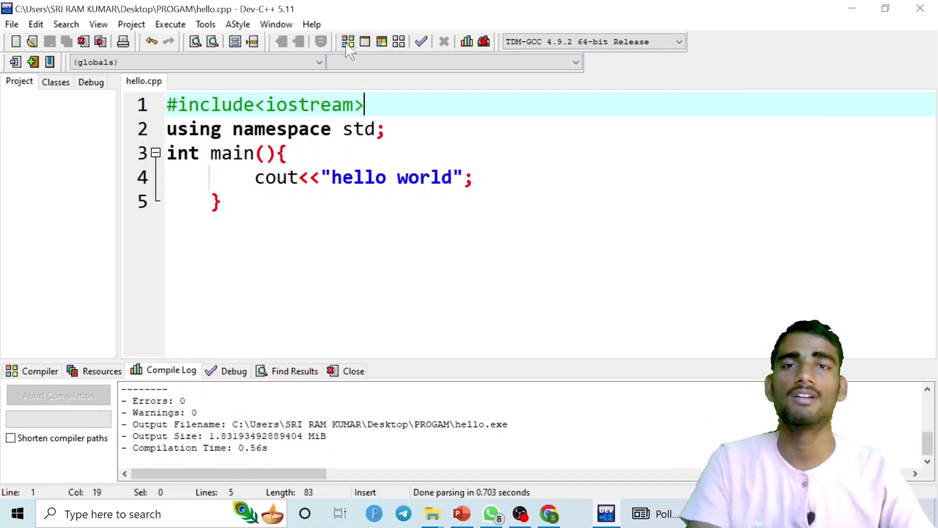
pyautogui.click(384, 43)
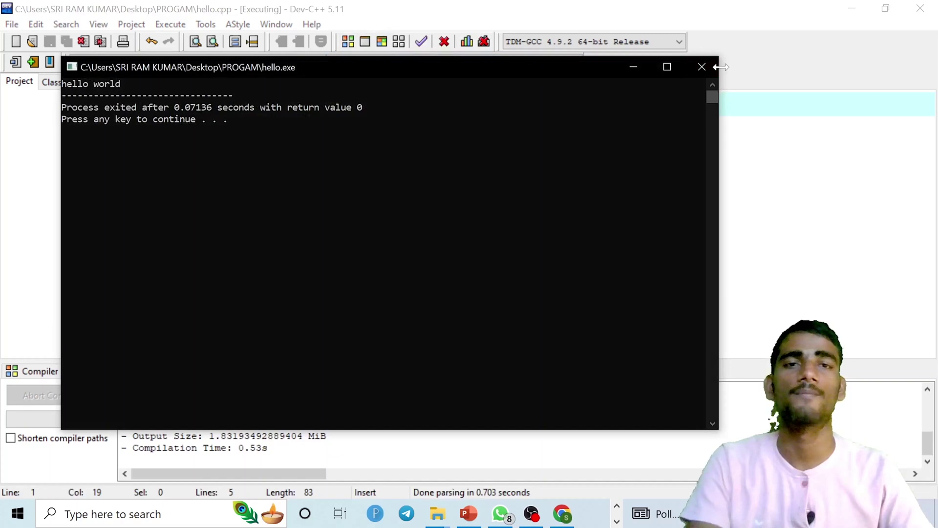
pyautogui.click(704, 67)
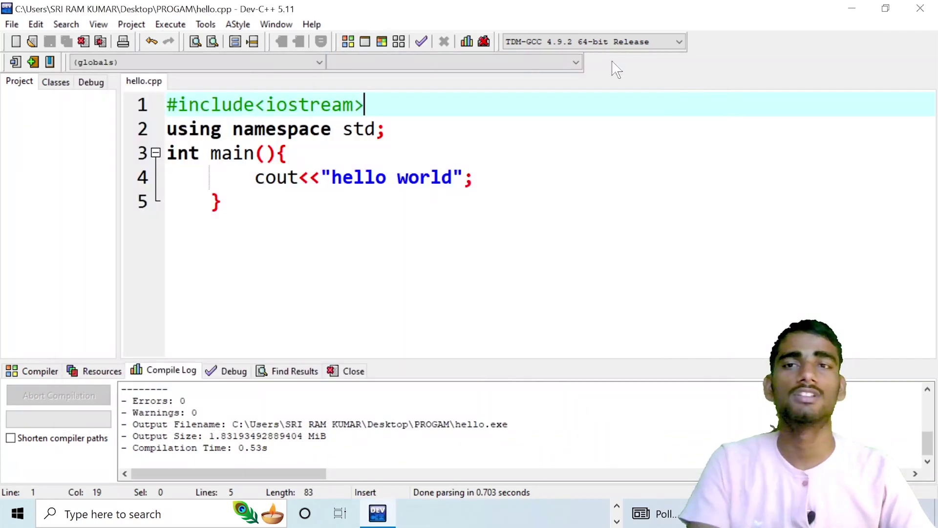
pyautogui.click(99, 25)
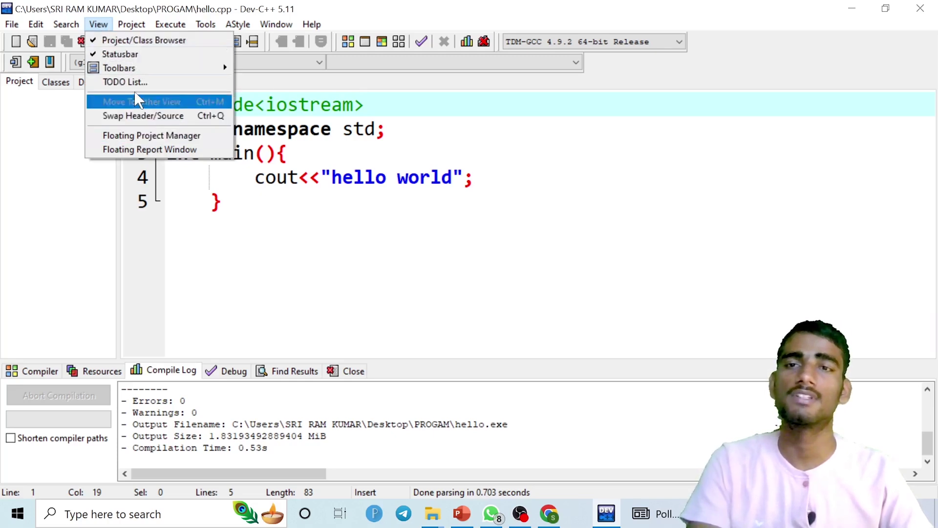
pyautogui.moveTo(131, 71)
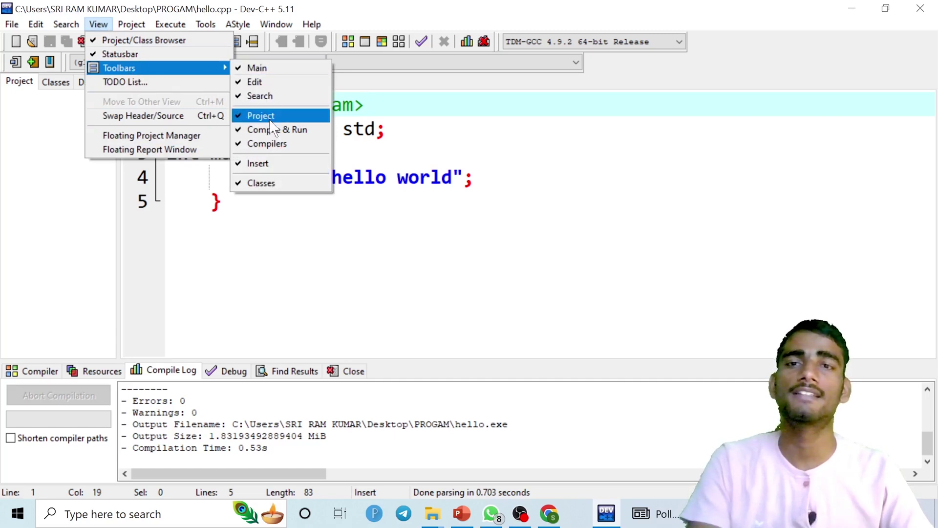
pyautogui.moveTo(131, 27)
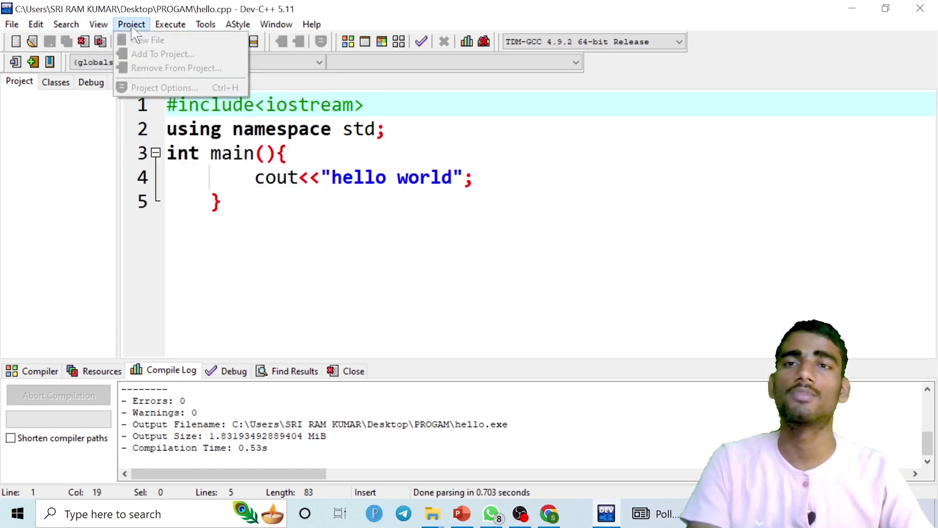
pyautogui.moveTo(166, 30)
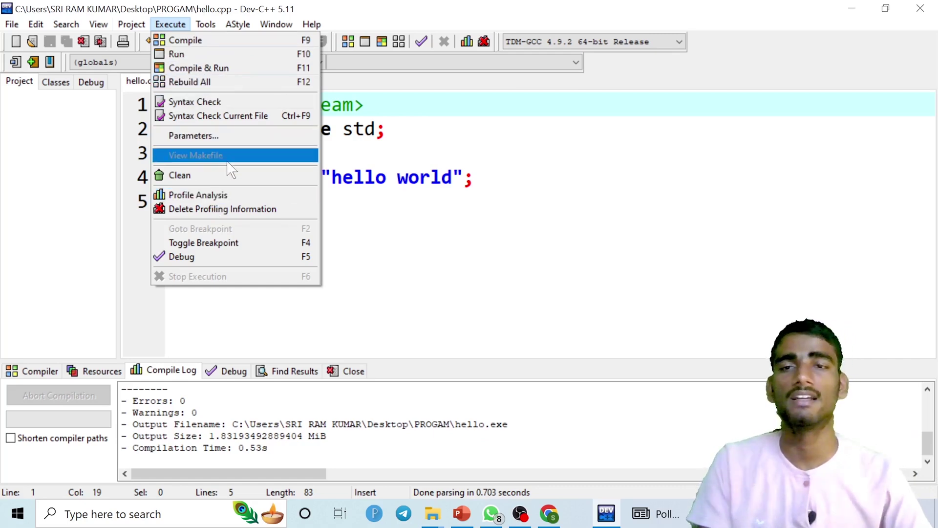
# Examine the editor options for fonts, colors, snippets, completion and autosave, and leave them without saving changes
pyautogui.moveTo(204, 28)
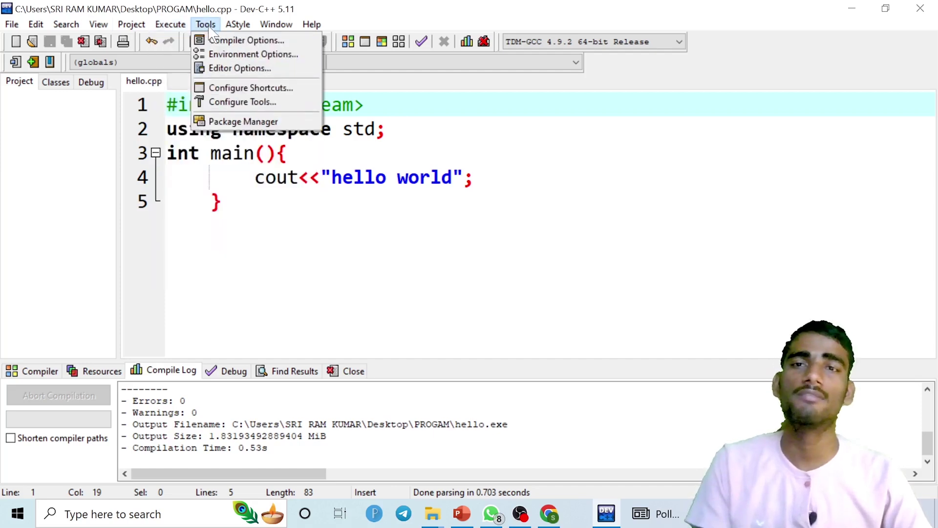
pyautogui.click(233, 69)
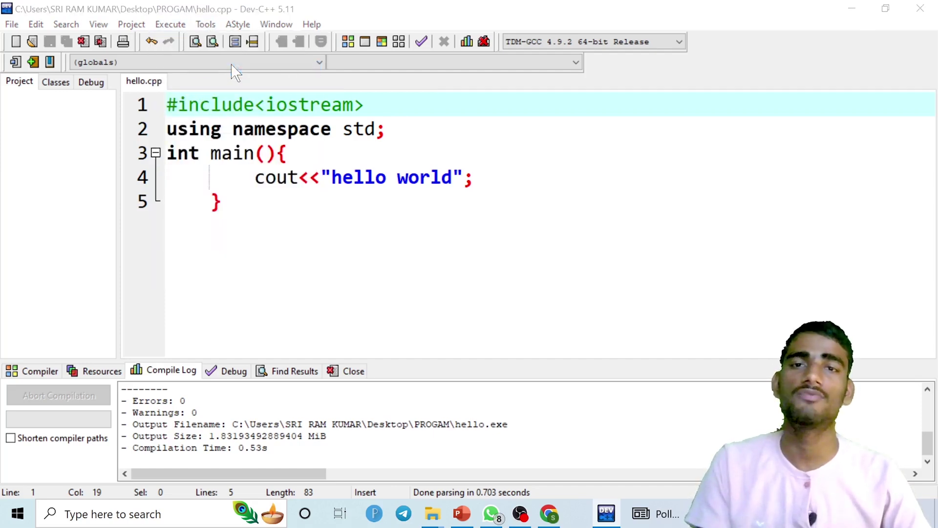
pyautogui.click(345, 86)
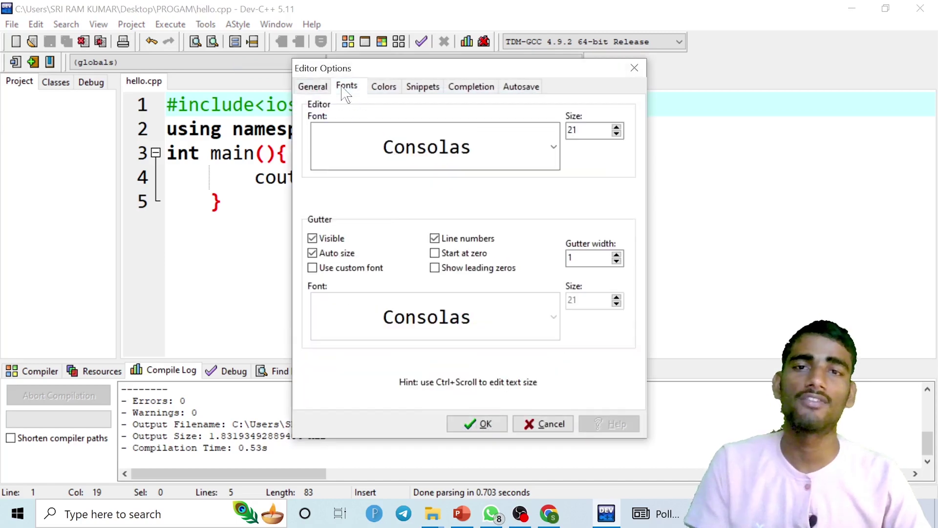
pyautogui.click(497, 149)
pyautogui.click(460, 178)
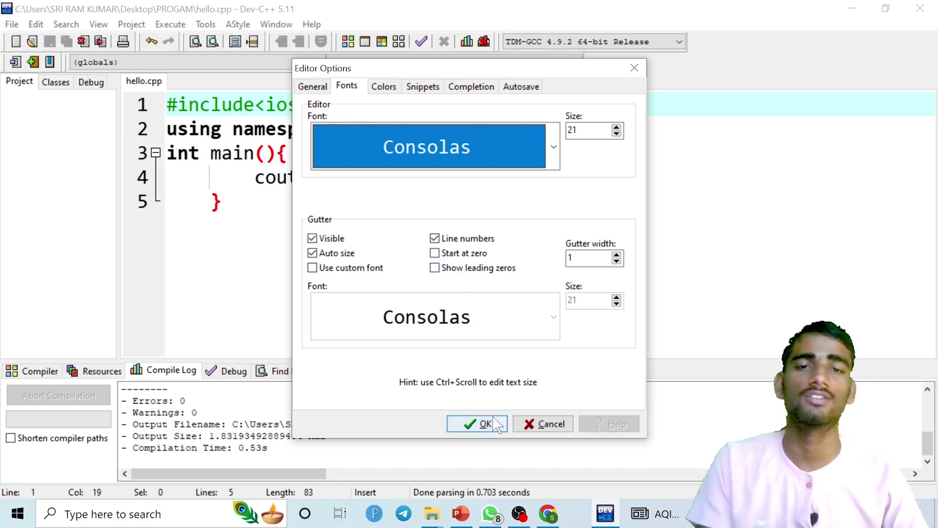
pyautogui.click(375, 91)
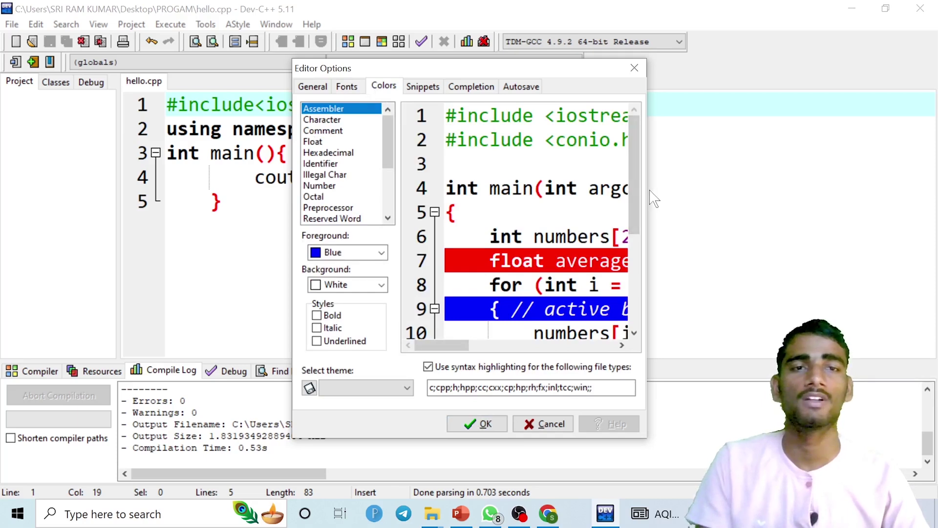
pyautogui.click(330, 119)
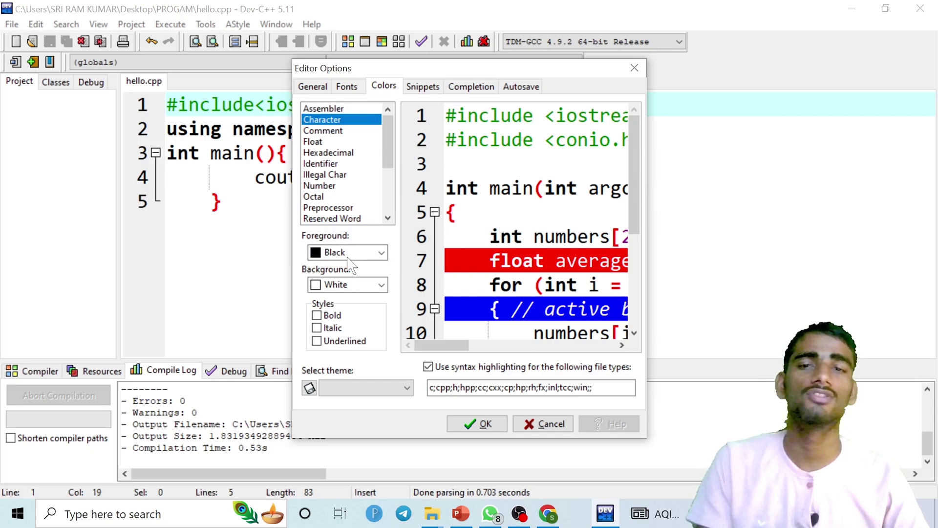
pyautogui.click(426, 88)
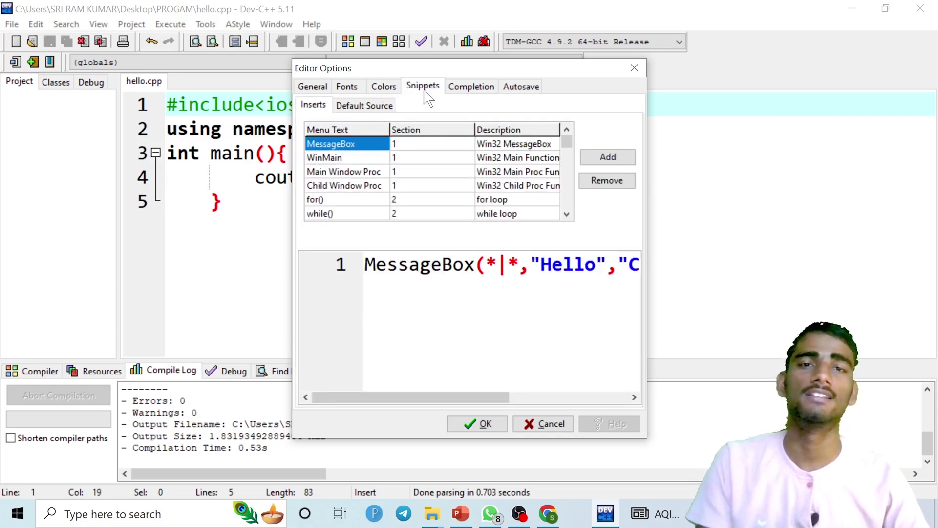
pyautogui.click(466, 87)
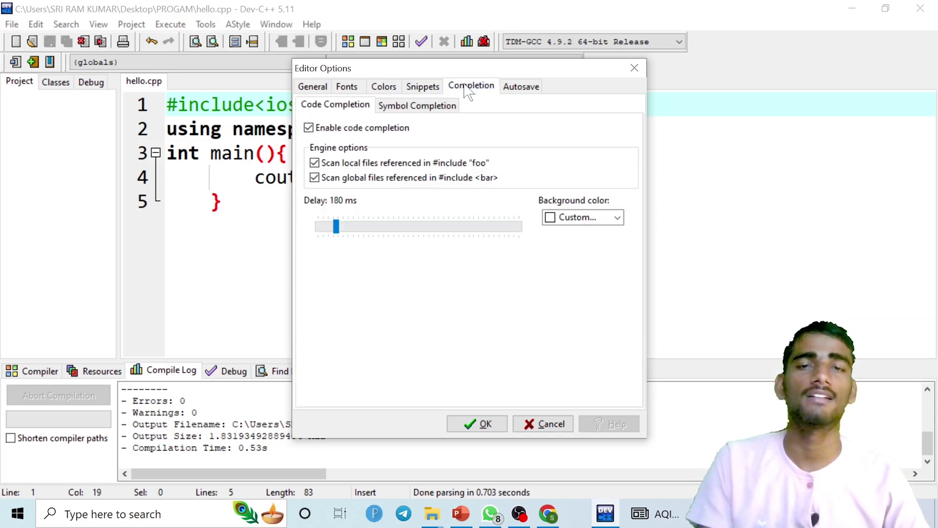
pyautogui.click(521, 88)
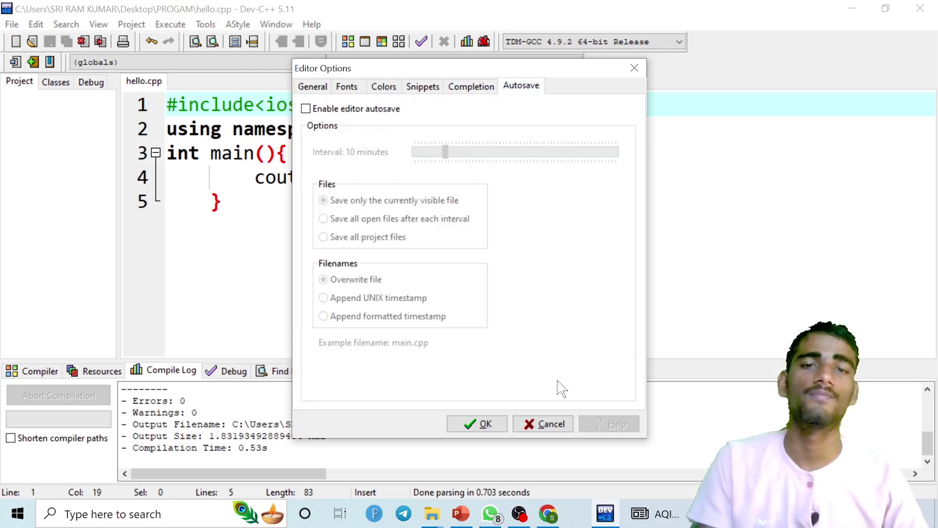
pyautogui.click(546, 423)
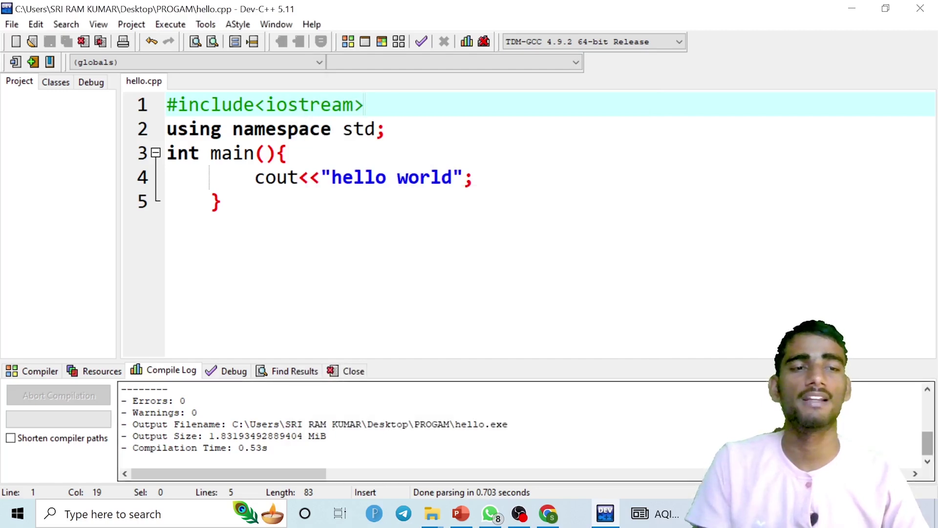
pyautogui.moveTo(928, 443); pyautogui.dragTo(926, 402)
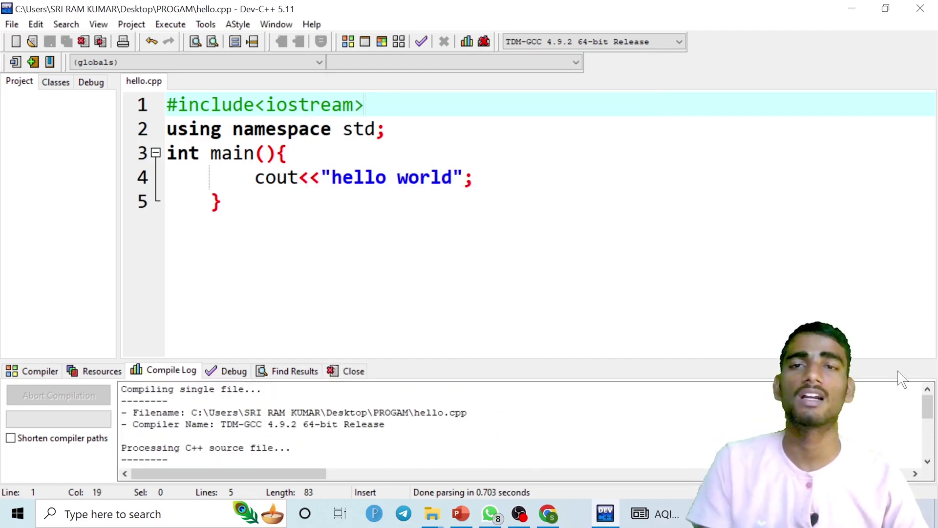
pyautogui.click(473, 177)
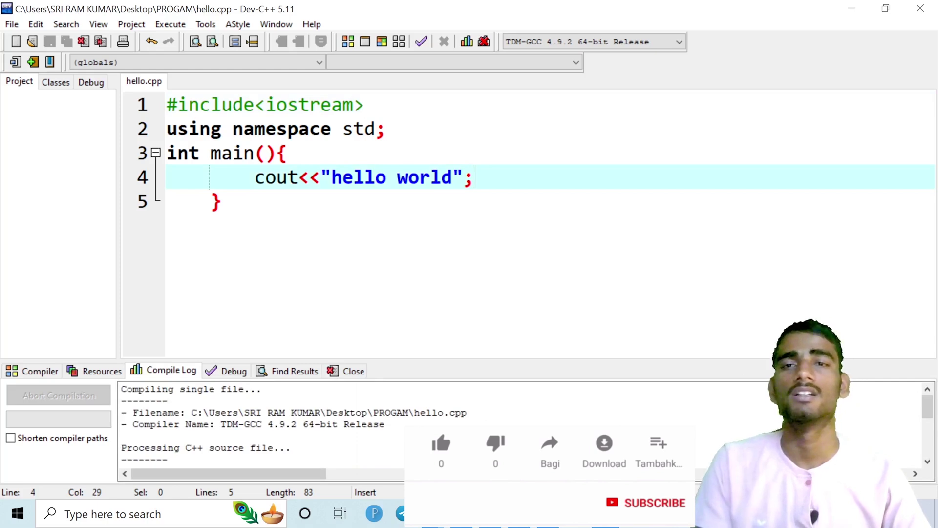